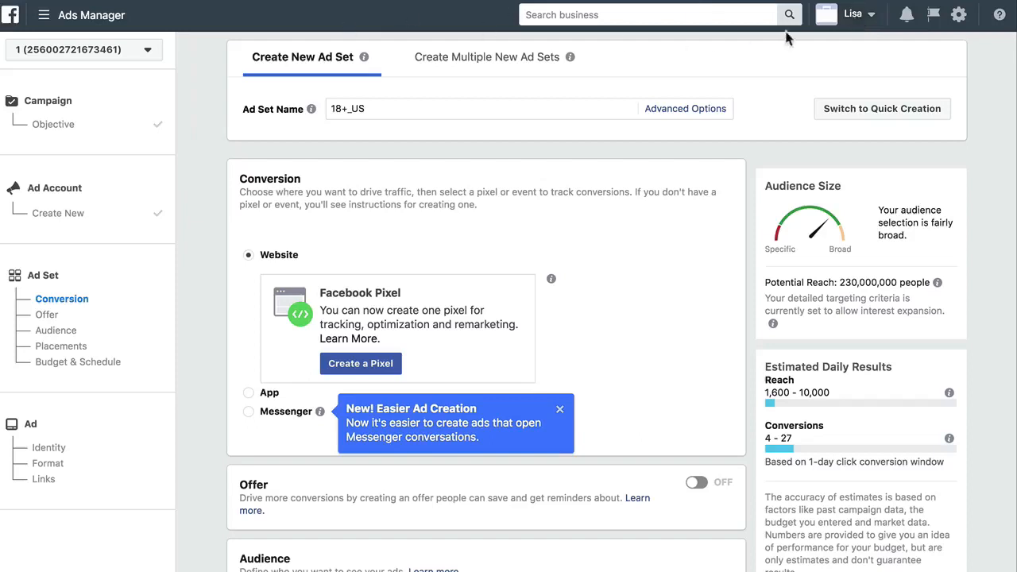
# Leave the ad set creation page and open the Ads Manager campaigns overview
pyautogui.click(45, 18)
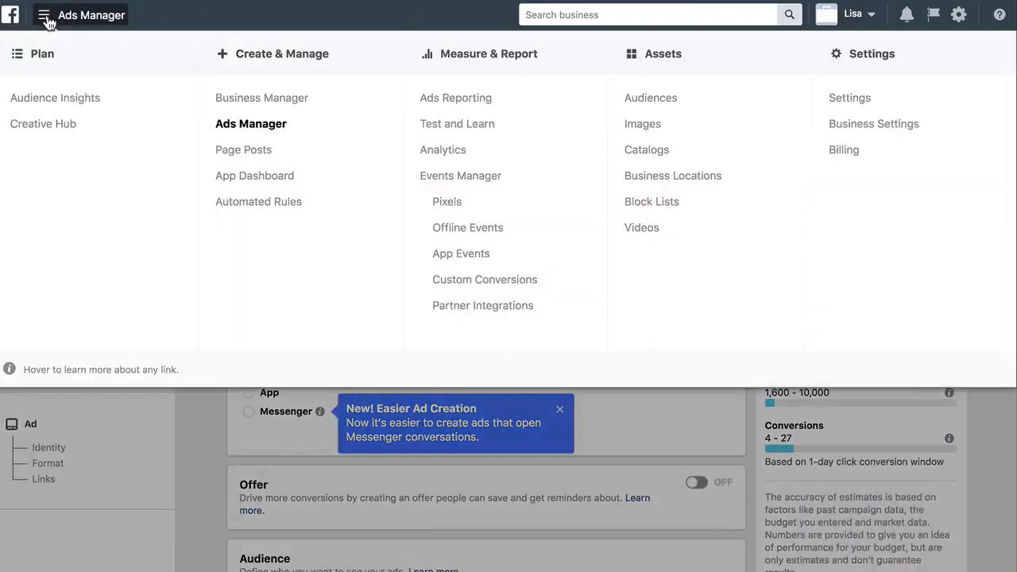
pyautogui.click(69, 16)
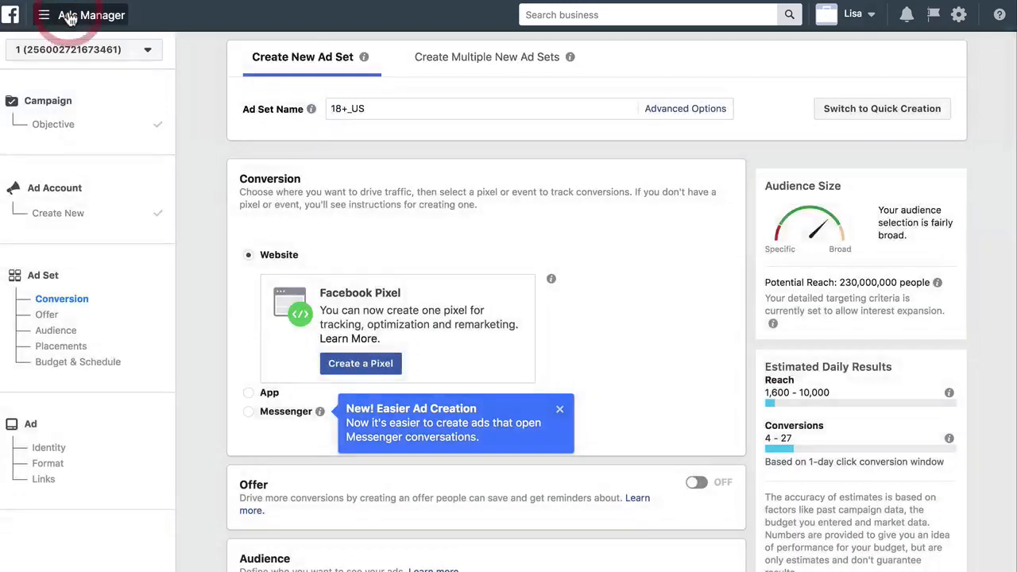
pyautogui.click(69, 17)
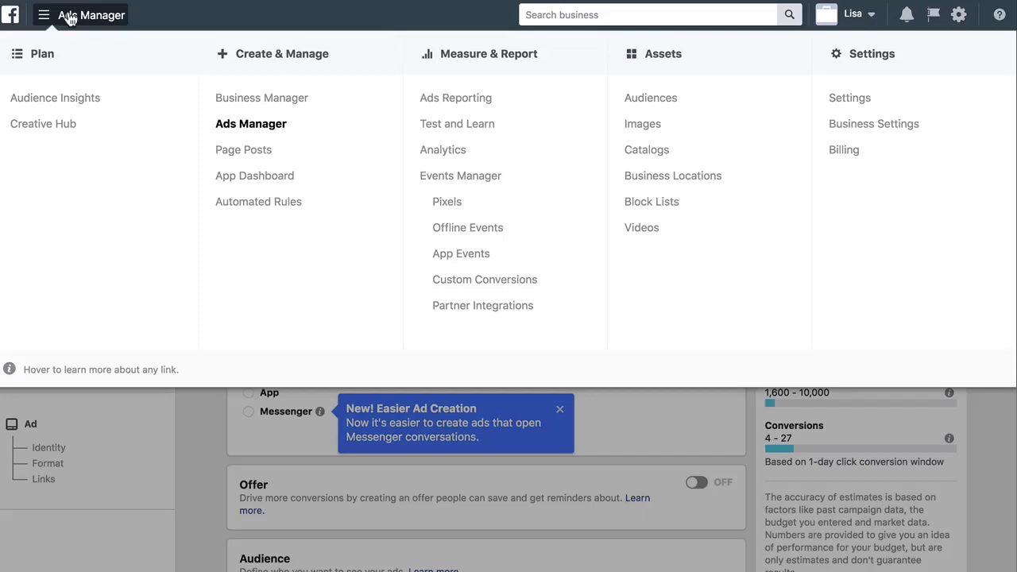
pyautogui.click(69, 18)
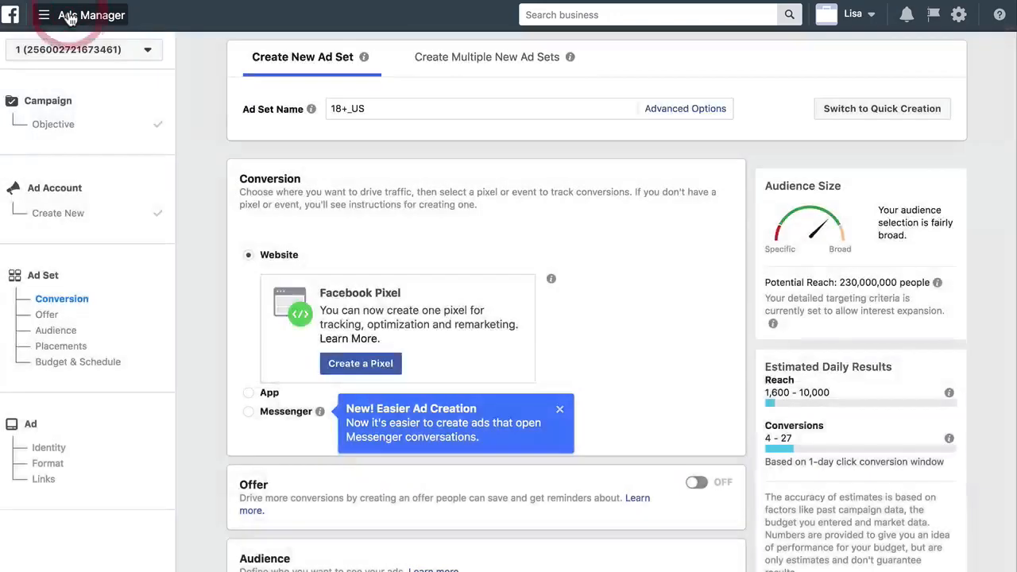
pyautogui.click(52, 20)
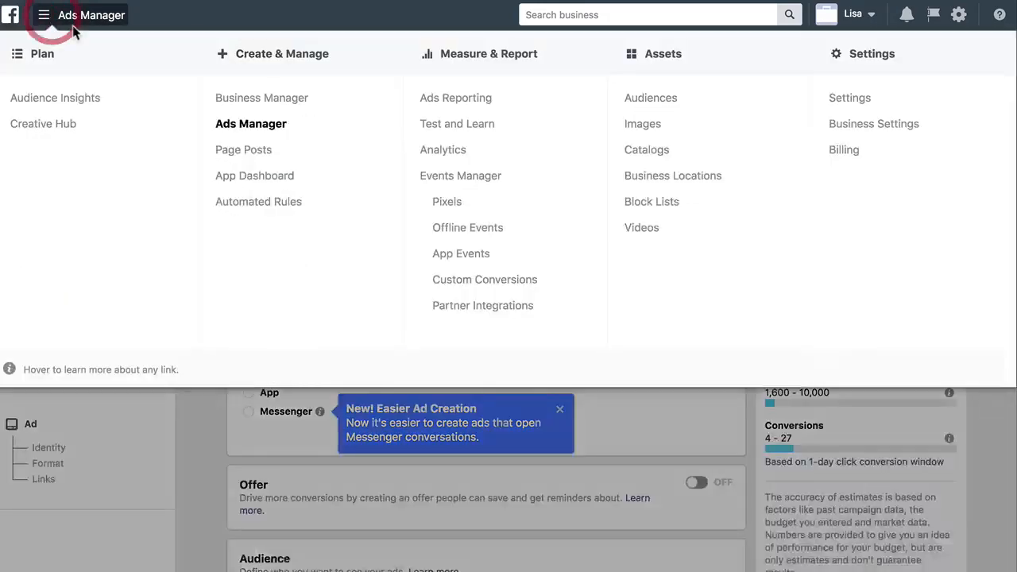
pyautogui.click(267, 127)
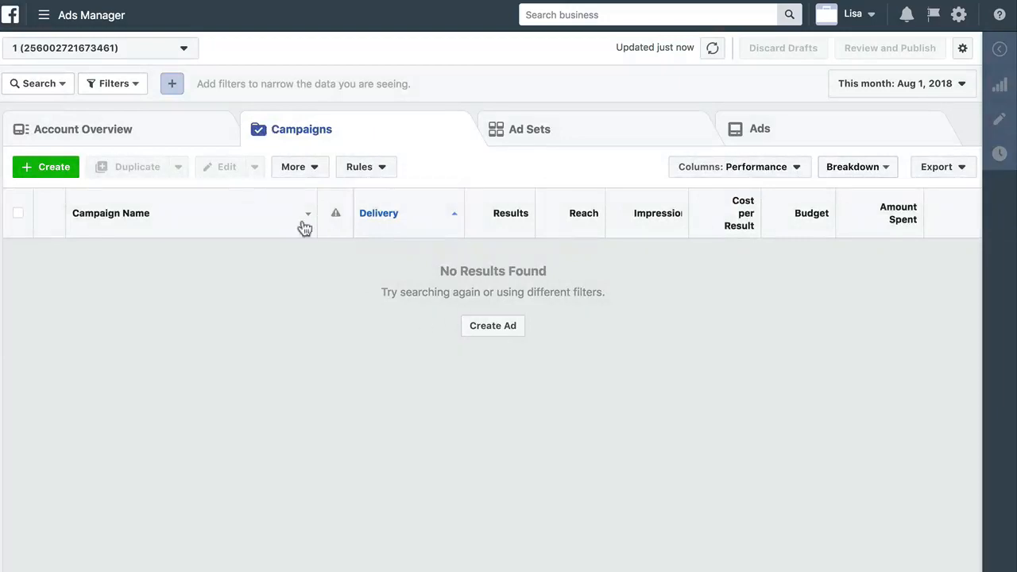
# Open the Facebook Pixels page in Events Manager
pyautogui.click(94, 17)
pyautogui.click(94, 19)
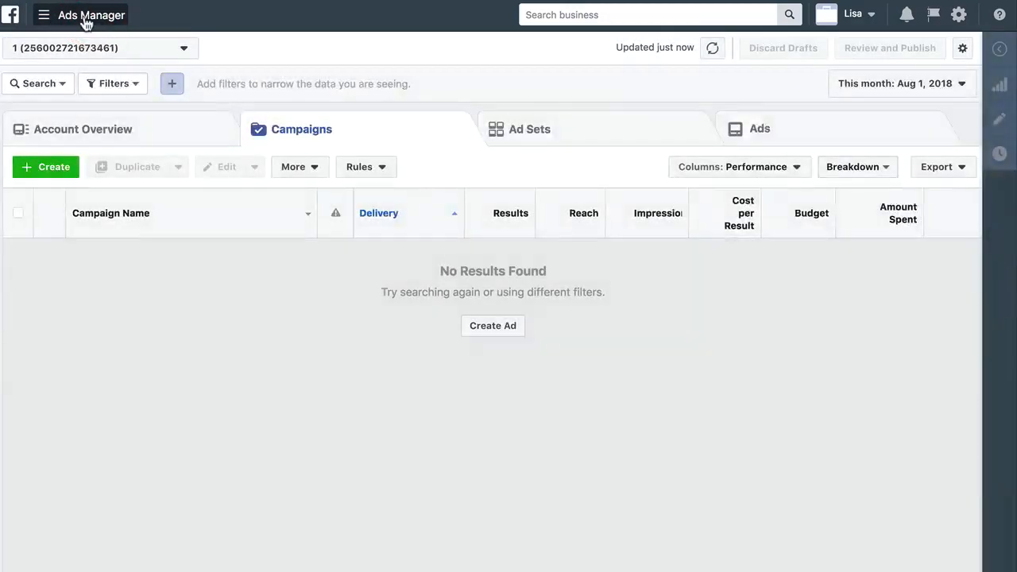
pyautogui.click(86, 17)
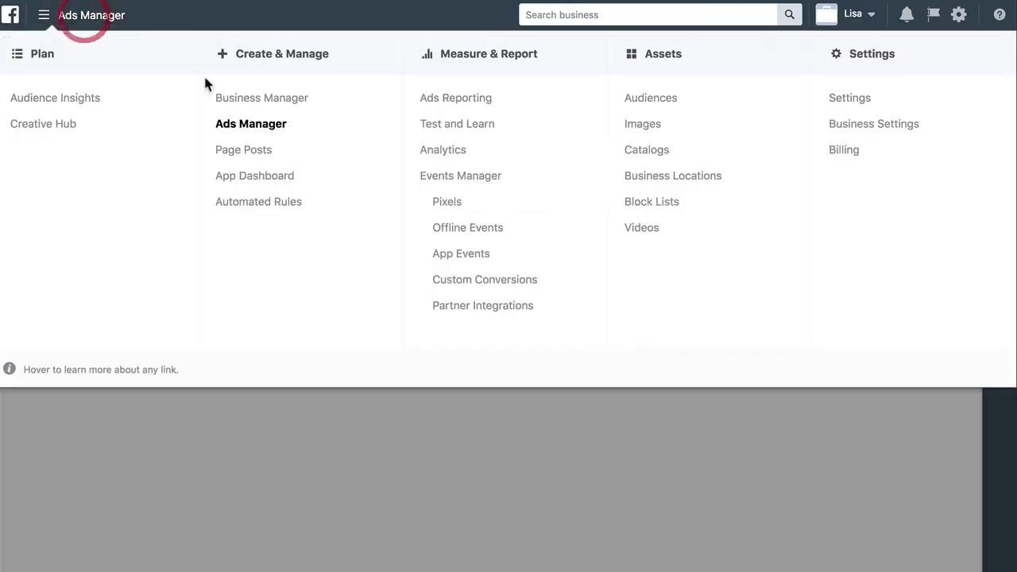
pyautogui.click(446, 204)
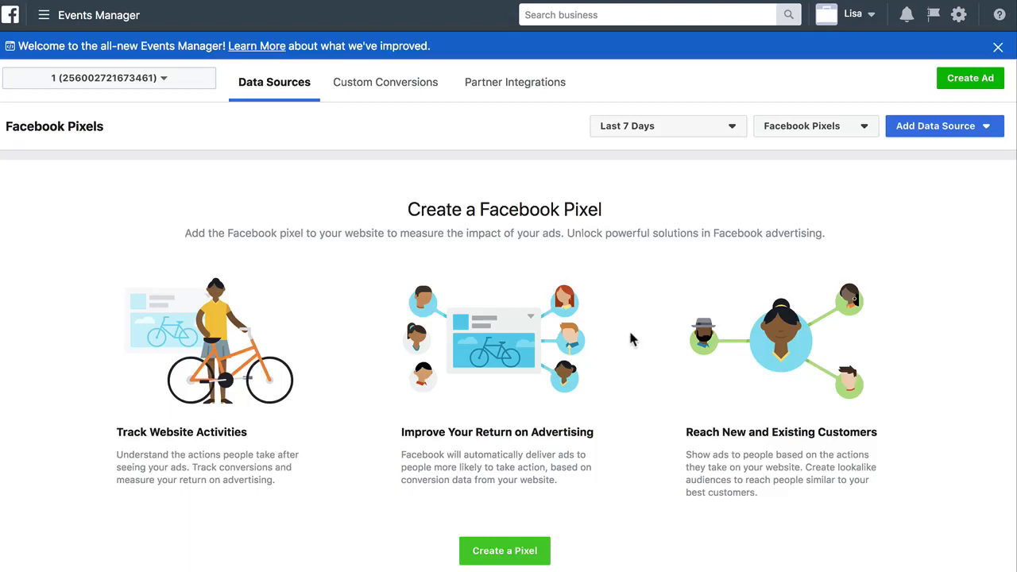
# Create a Facebook pixel, keeping the suggested name 1's Pixel
pyautogui.click(497, 560)
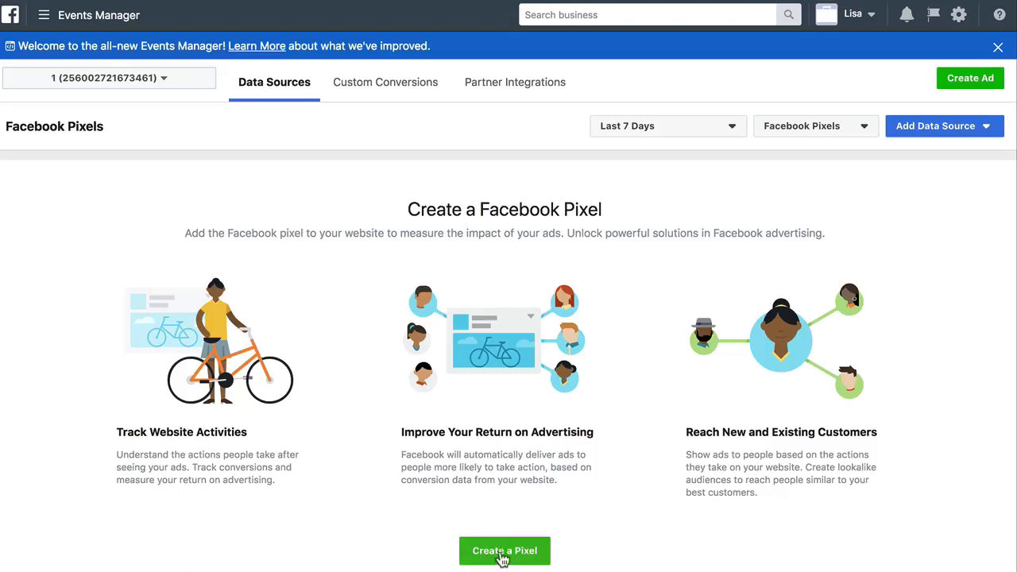
pyautogui.click(502, 560)
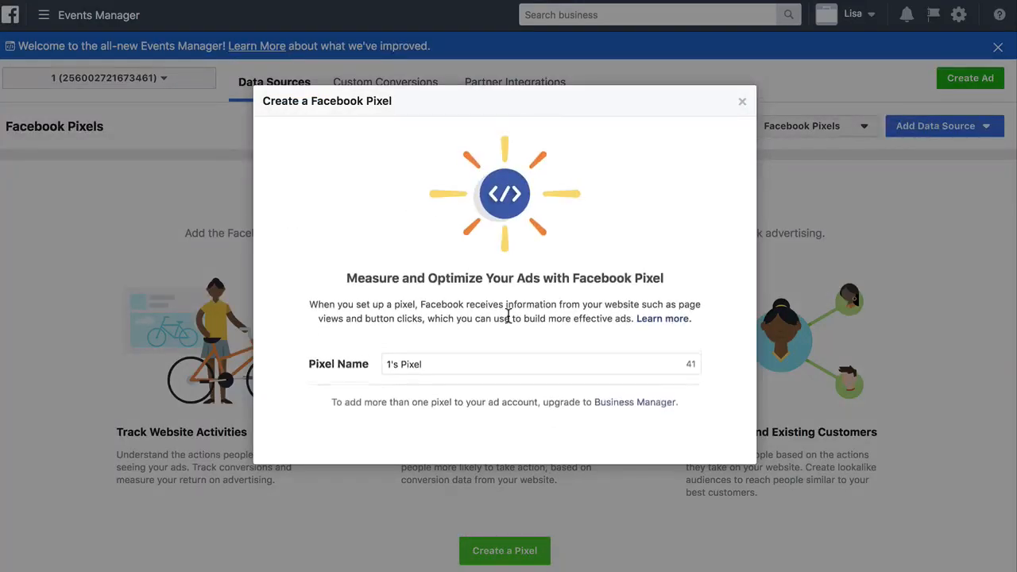
pyautogui.moveTo(431, 358); pyautogui.dragTo(384, 362)
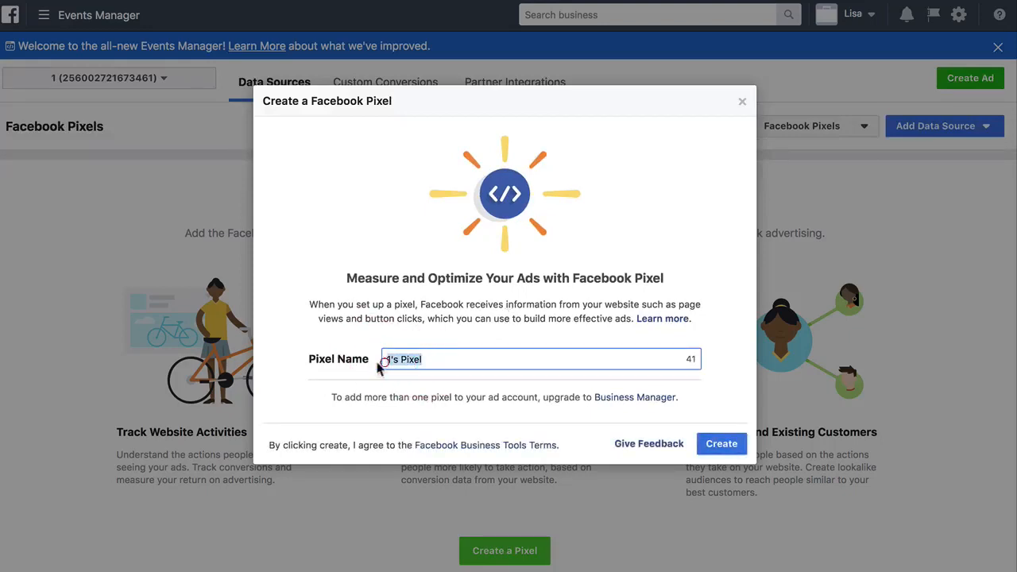
pyautogui.click(493, 367)
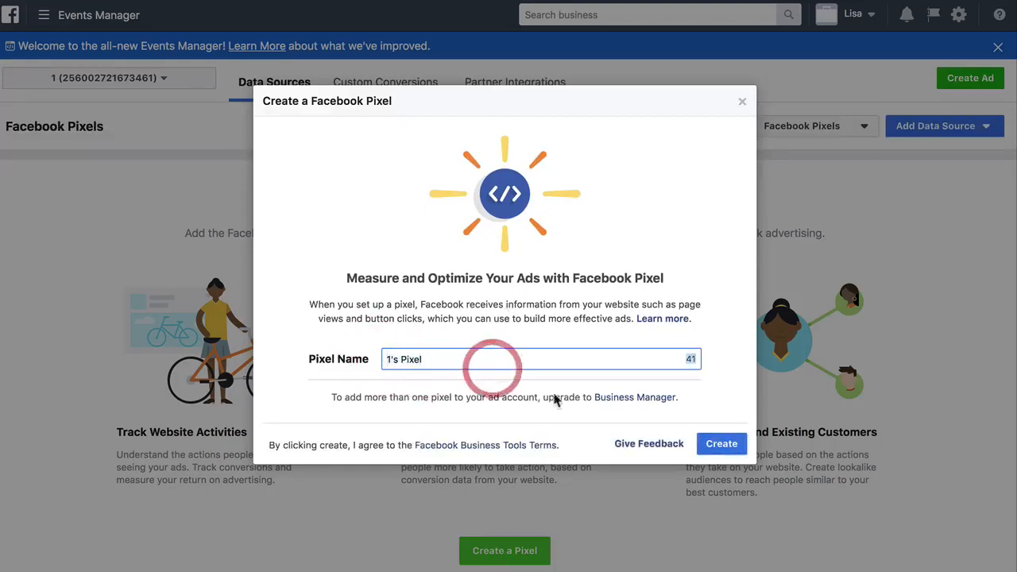
pyautogui.click(721, 447)
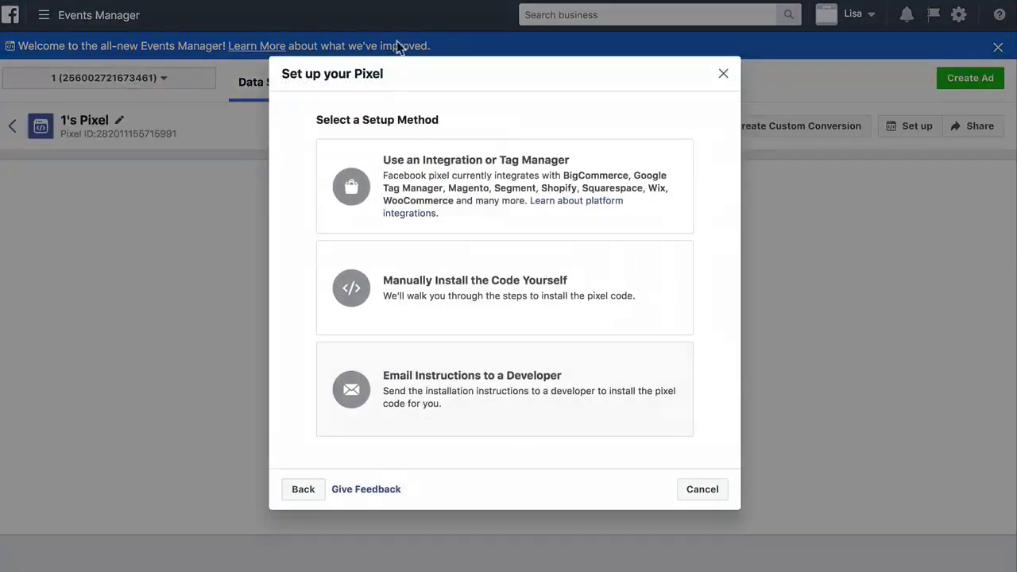
# Choose to install the pixel code manually and copy the entire code to the clipboard
pyautogui.tripleClick(352, 119)
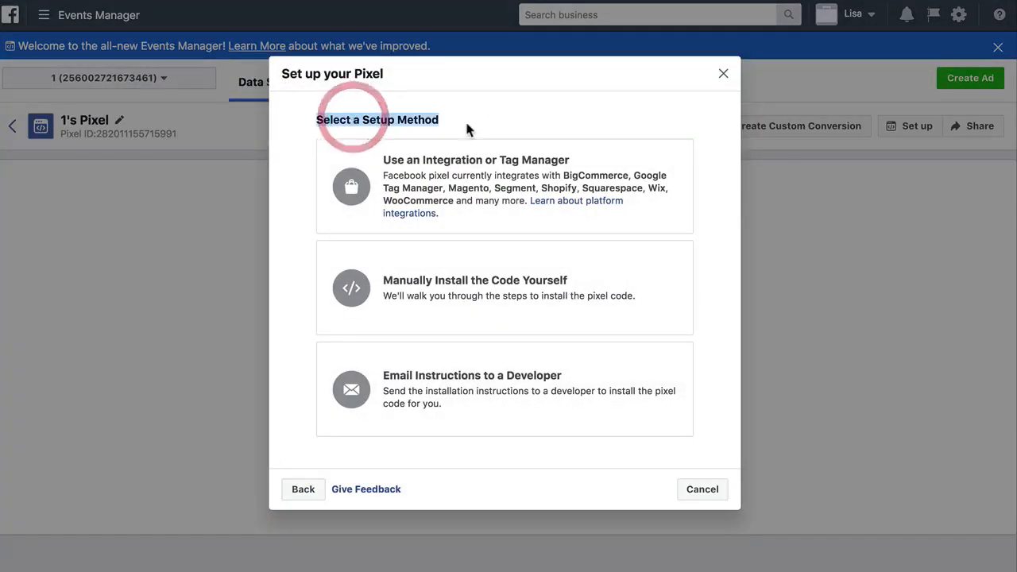
pyautogui.click(469, 124)
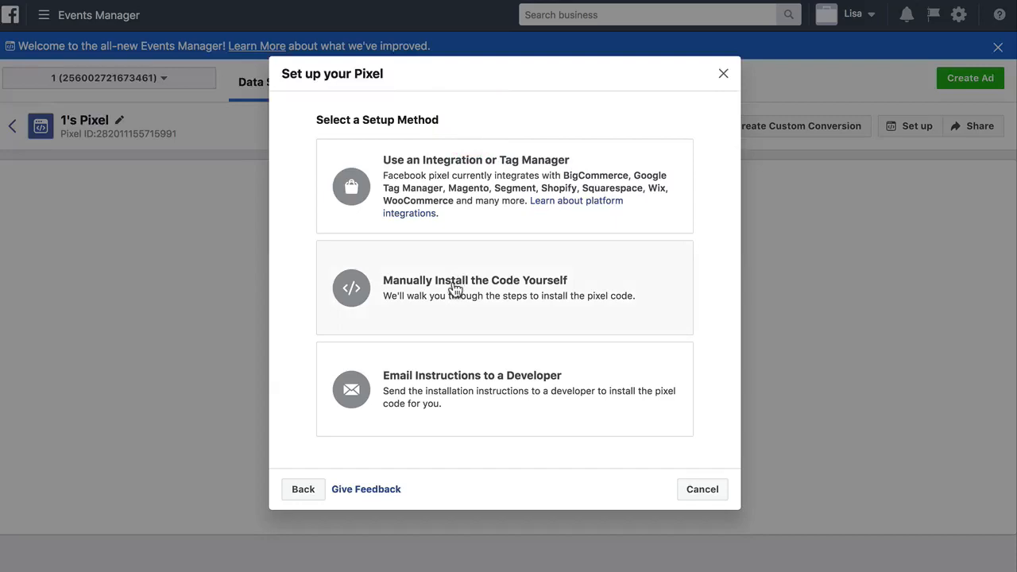
pyautogui.click(487, 288)
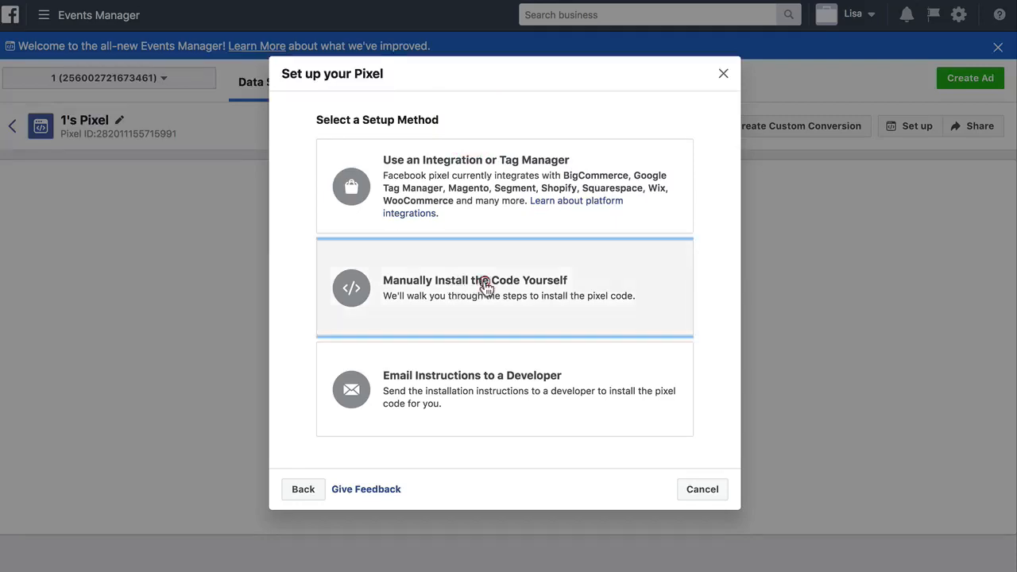
pyautogui.scroll(-4, 491, 338)
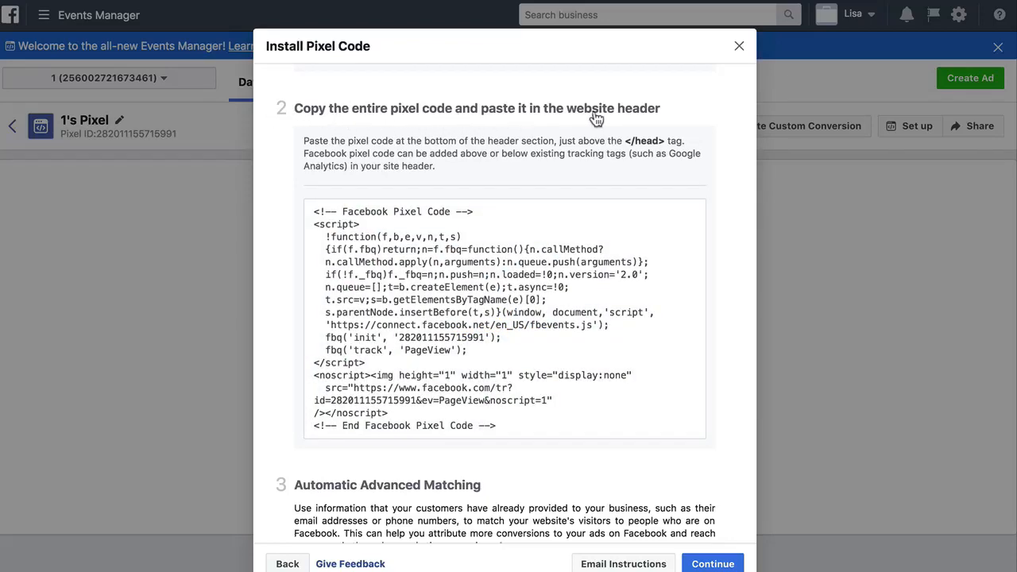
pyautogui.moveTo(506, 320)
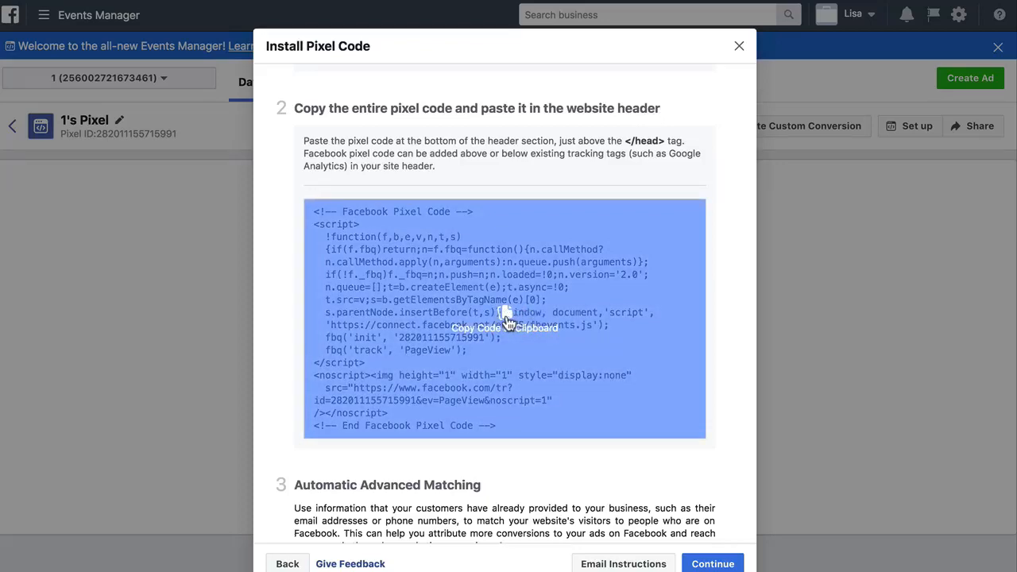
pyautogui.click(506, 321)
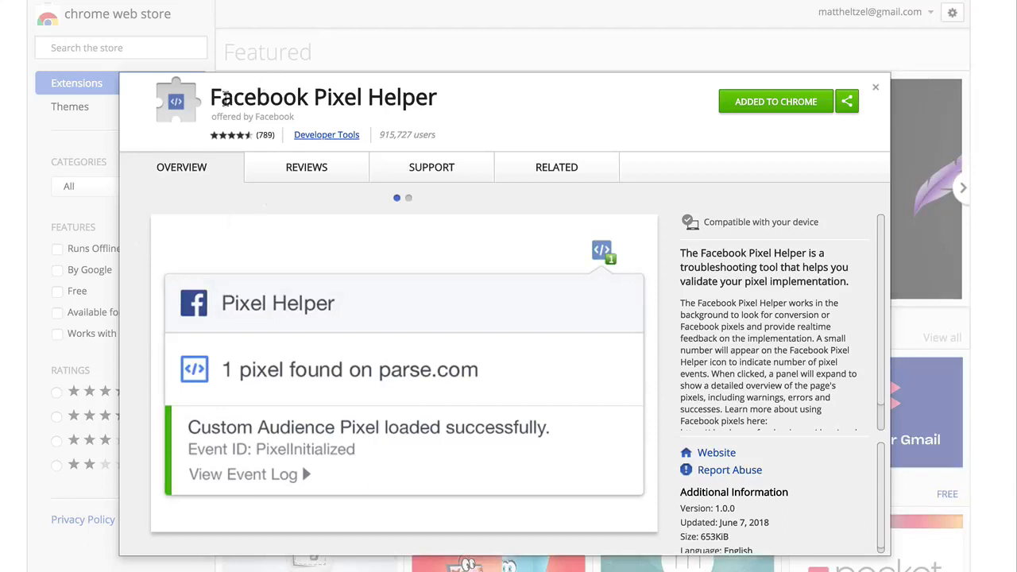
# Review the Facebook Pixel Helper extension's description and preview images in the Chrome Web Store, and close its details
pyautogui.moveTo(225, 97); pyautogui.dragTo(456, 97)
pyautogui.click(451, 97)
pyautogui.scroll(-1, 732, 367)
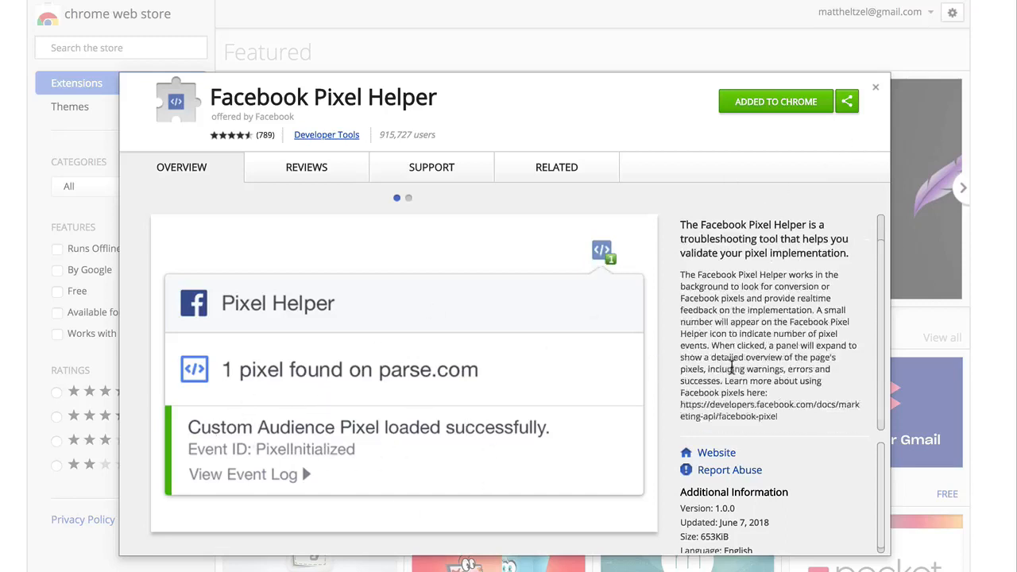
pyautogui.scroll(1, 732, 367)
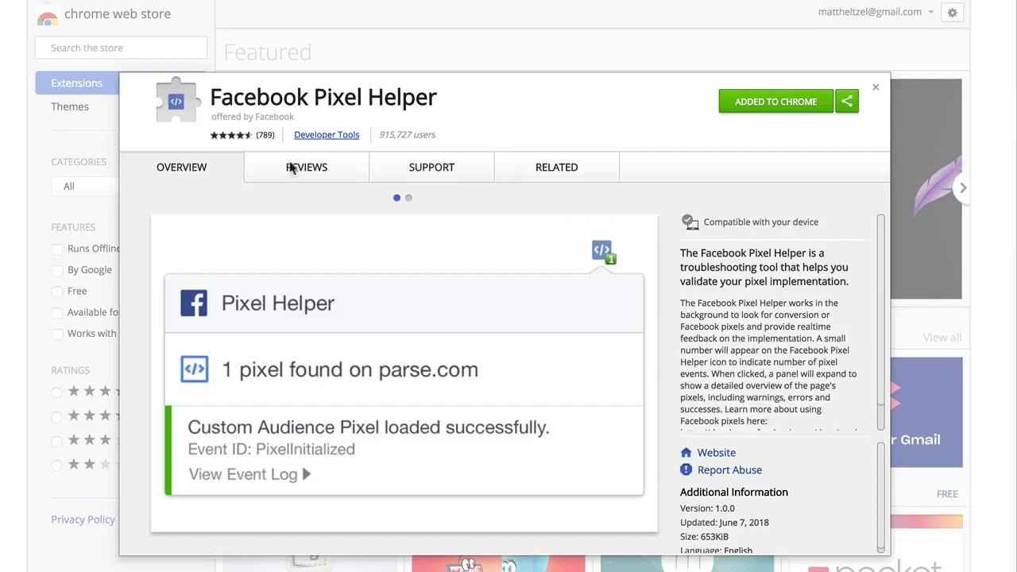
pyautogui.click(409, 198)
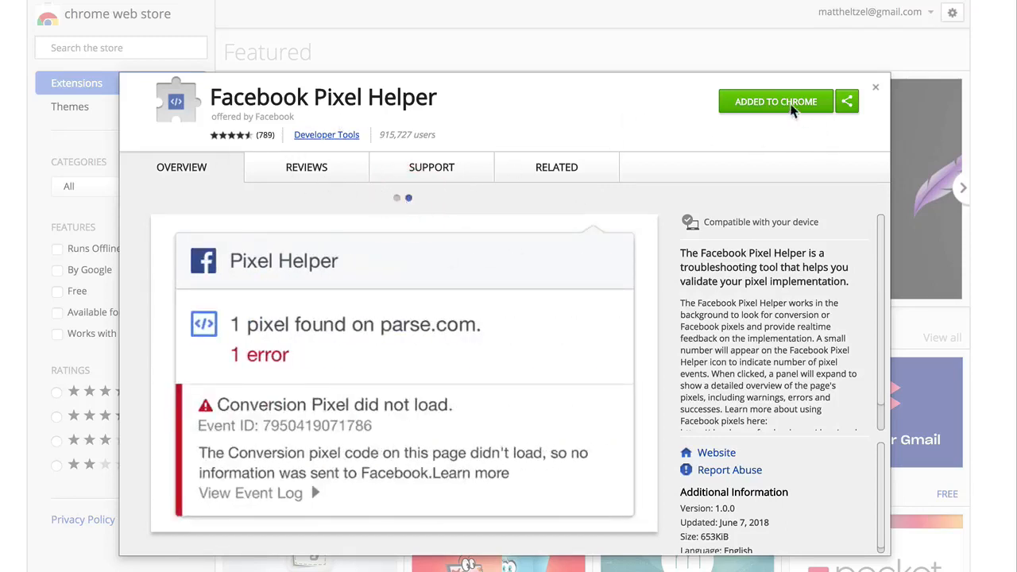
pyautogui.click(875, 86)
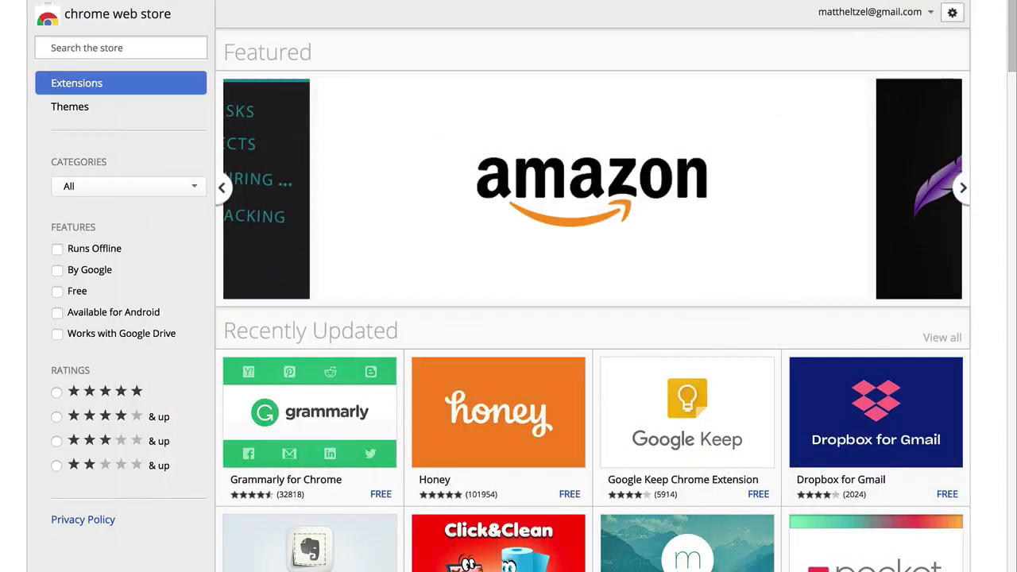
# Check the Chrome Web Store page for pixels with the Facebook Pixel Helper extension
pyautogui.click(938, 0)
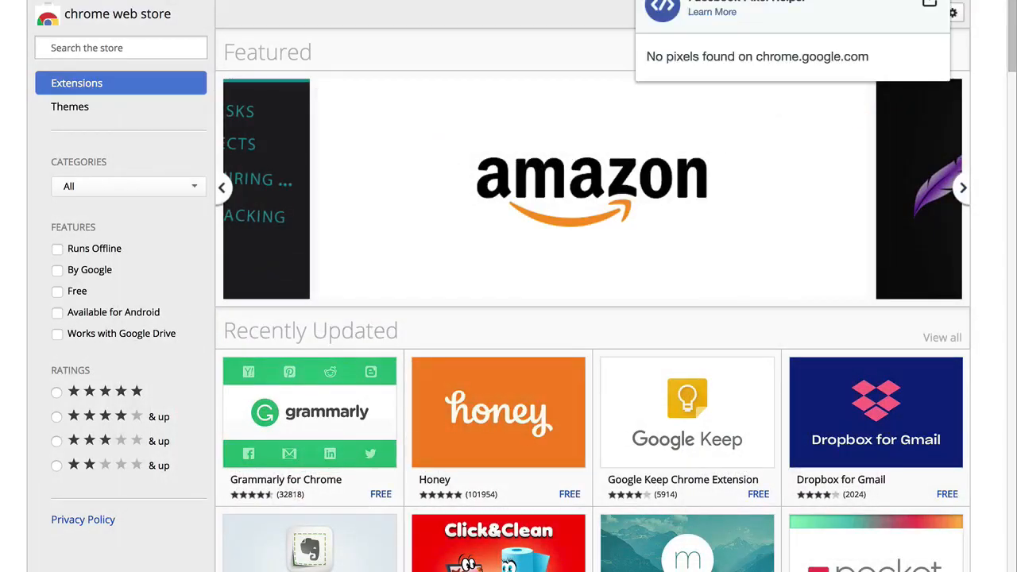
pyautogui.click(938, 1)
pyautogui.click(938, 1)
pyautogui.click(938, 1)
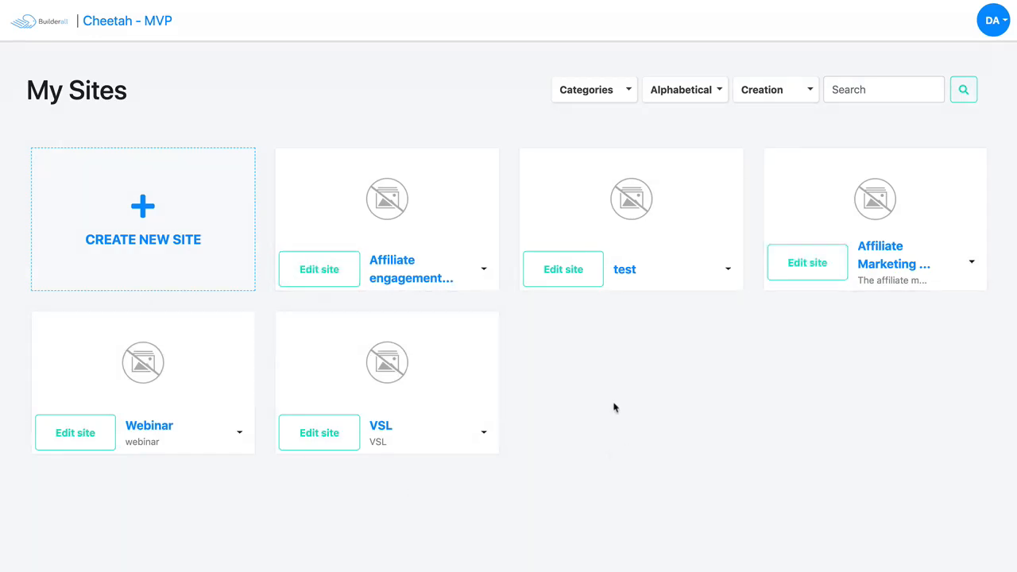
# In Builderall Cheetah, paste the copied pixel code as the Facebook Pixel Script in the Affiliate Marketing Funnel's site settings
pyautogui.click(809, 263)
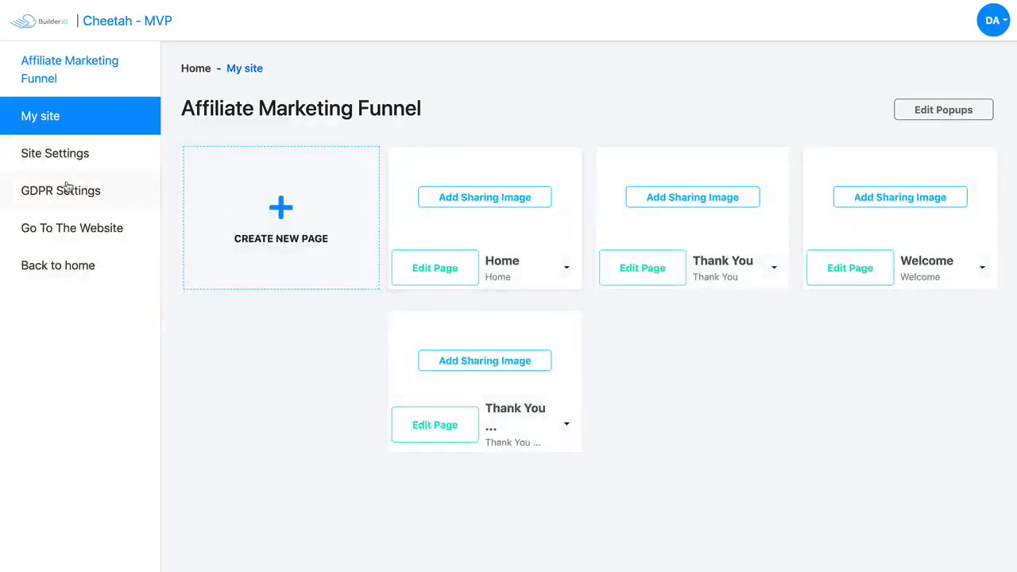
pyautogui.click(50, 160)
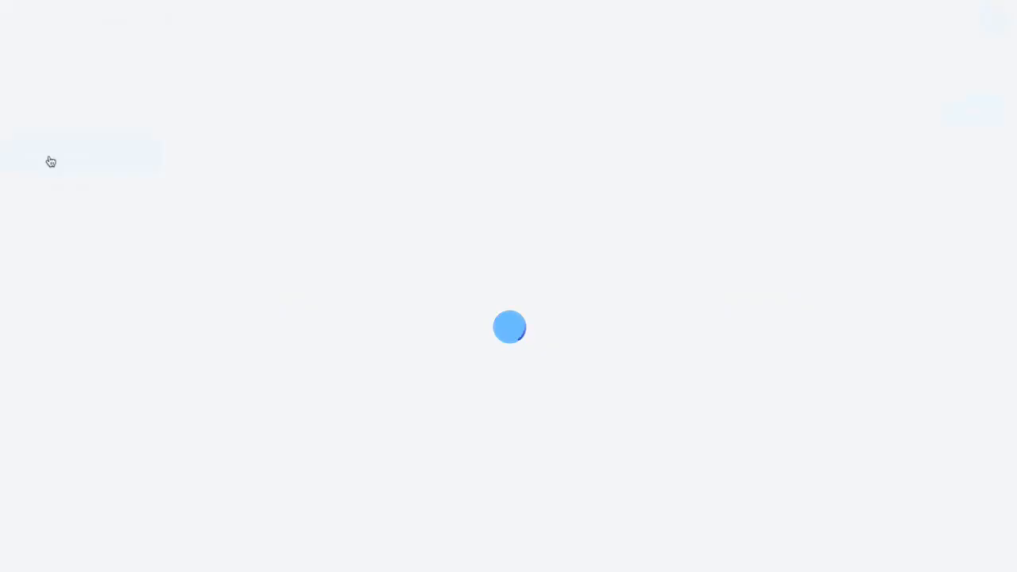
pyautogui.scroll(-3, 726, 358)
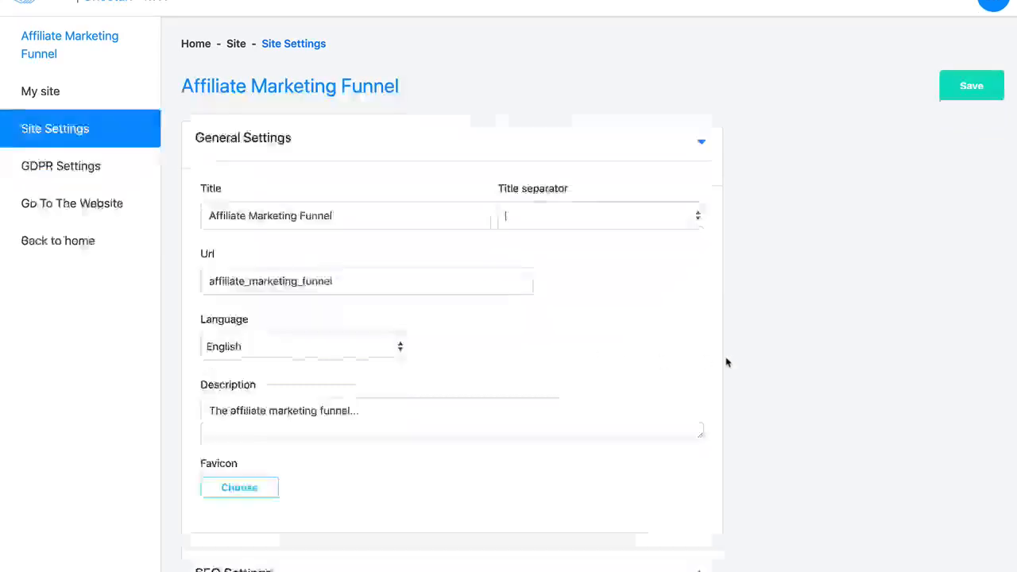
pyautogui.click(278, 552)
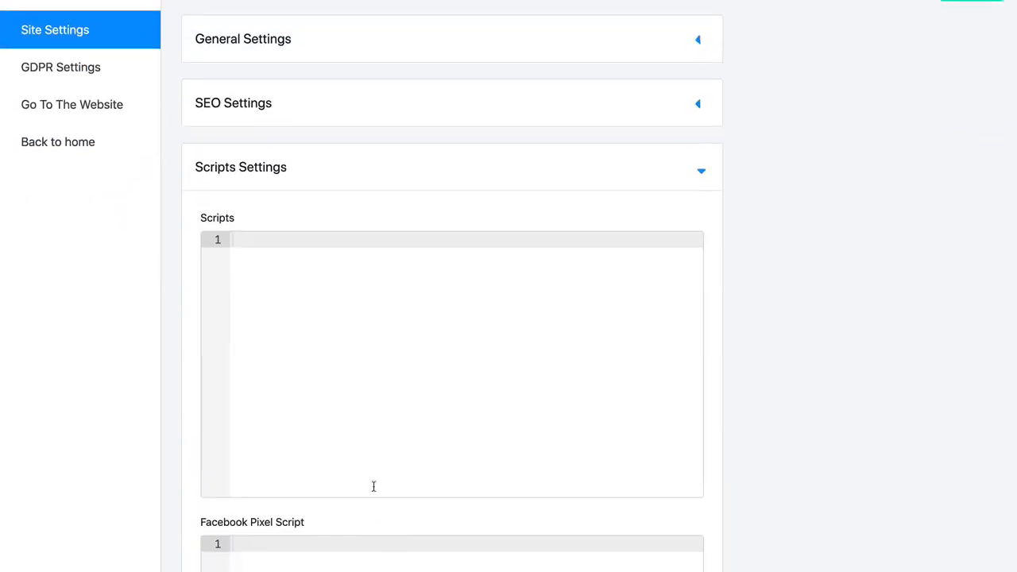
pyautogui.scroll(-5, 374, 483)
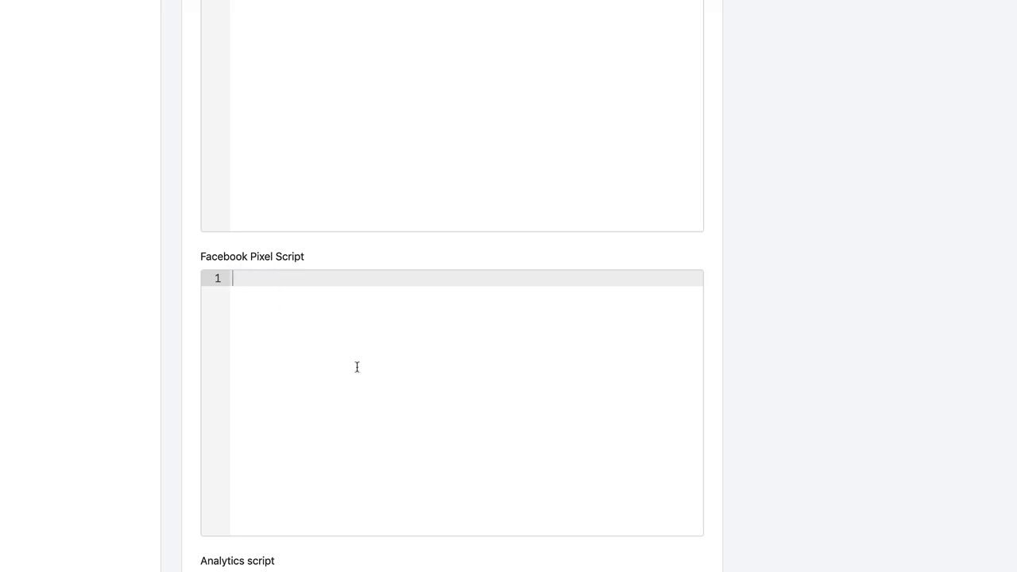
pyautogui.hotkey('ctrl', 'v')
pyautogui.scroll(-5, 715, 436)
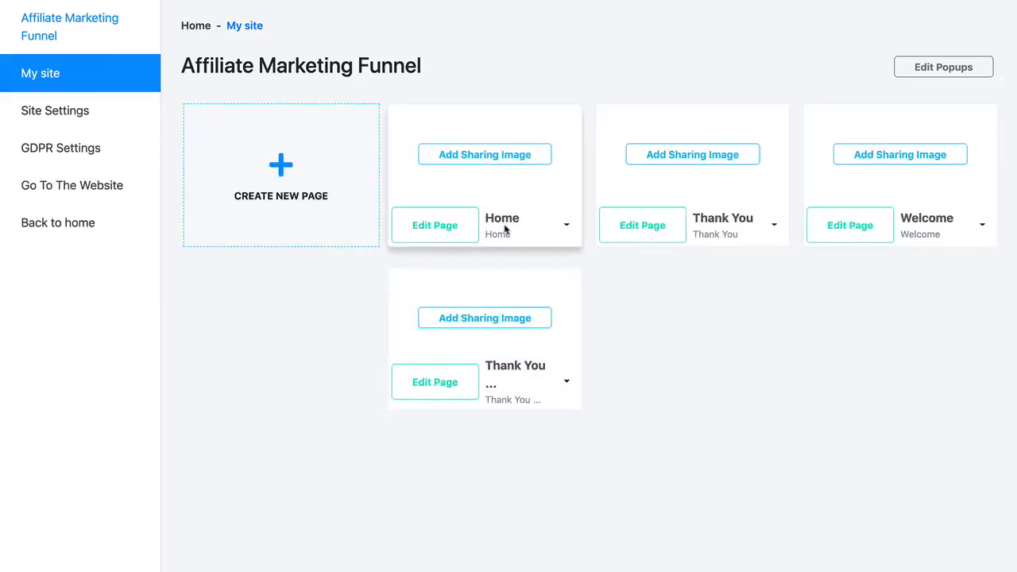
# Open the funnel's live website and check its pixel with Facebook Pixel Helper
pyautogui.click(88, 188)
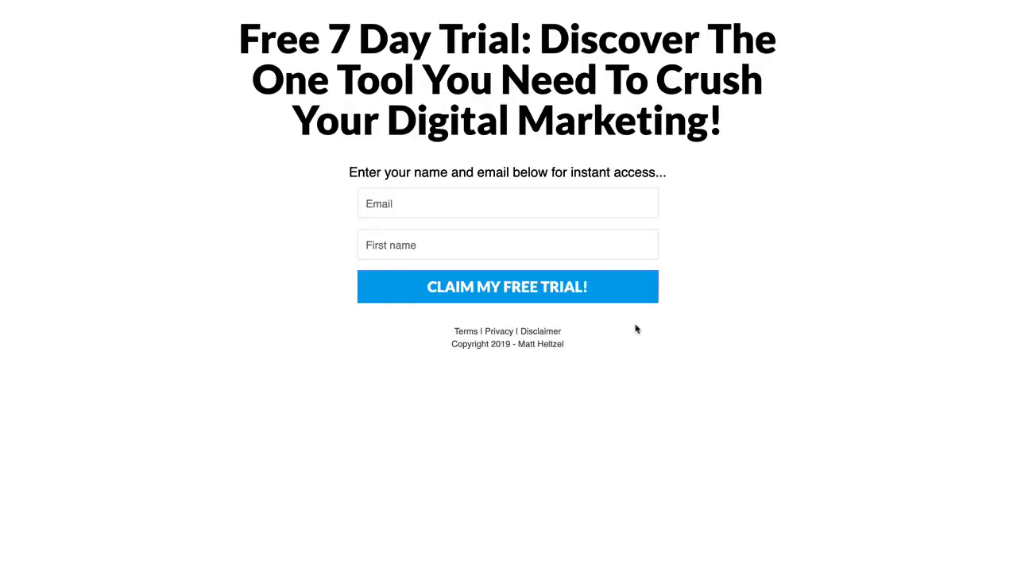
pyautogui.click(849, 2)
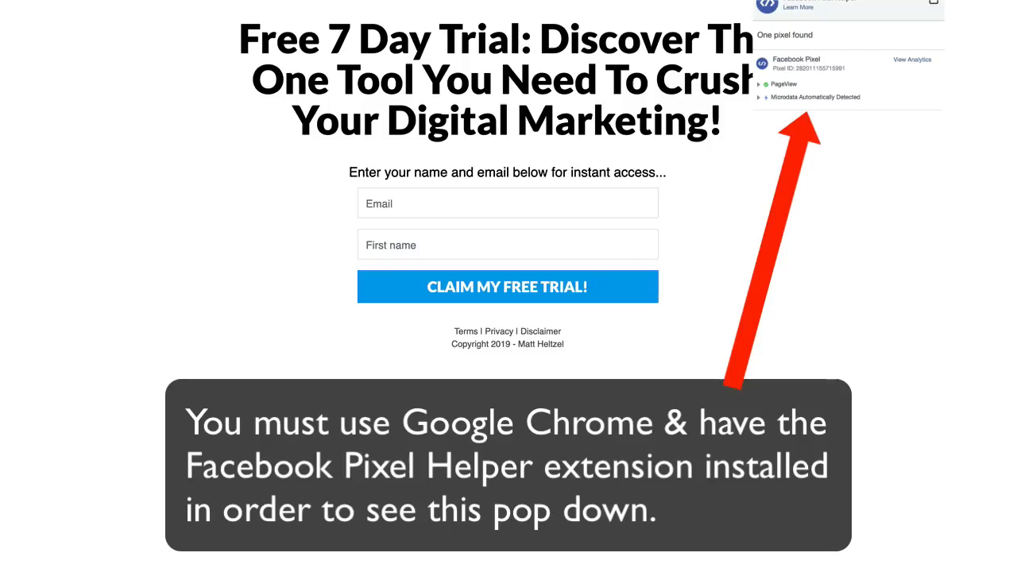
pyautogui.click(802, 2)
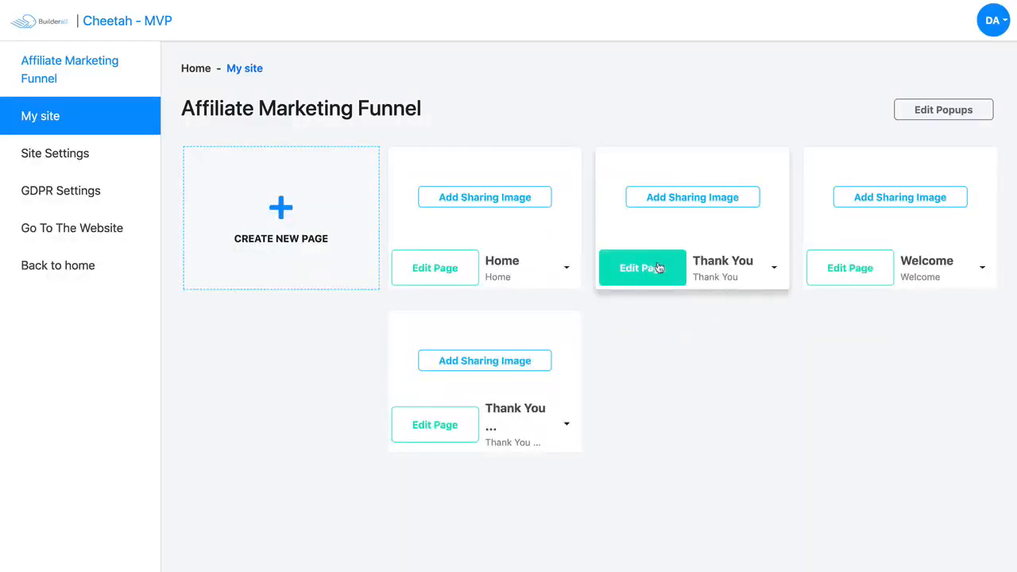
# Open the settings of the funnel's Thank You page and locate its Page Head Scripts field
pyautogui.click(775, 268)
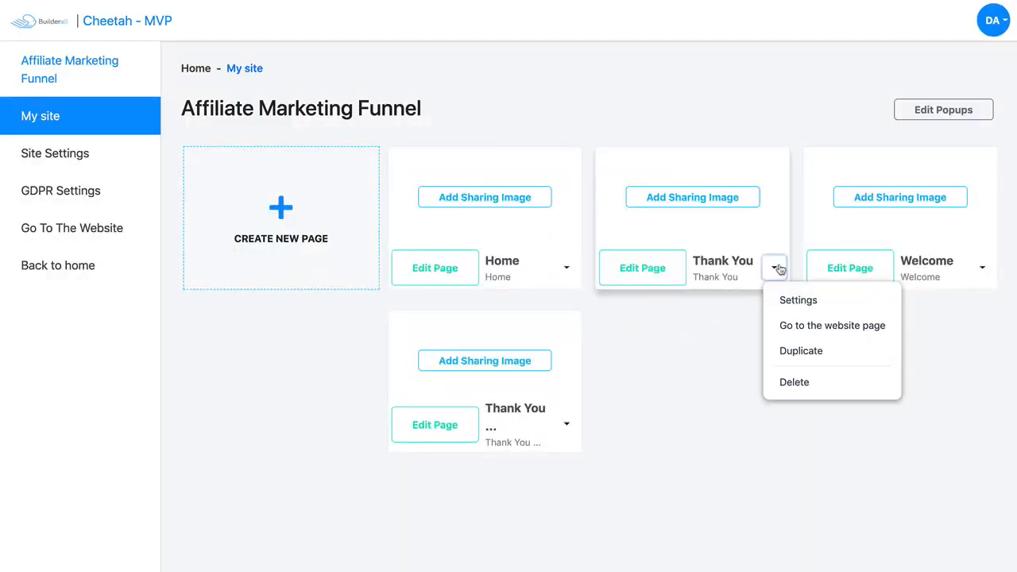
pyautogui.click(797, 302)
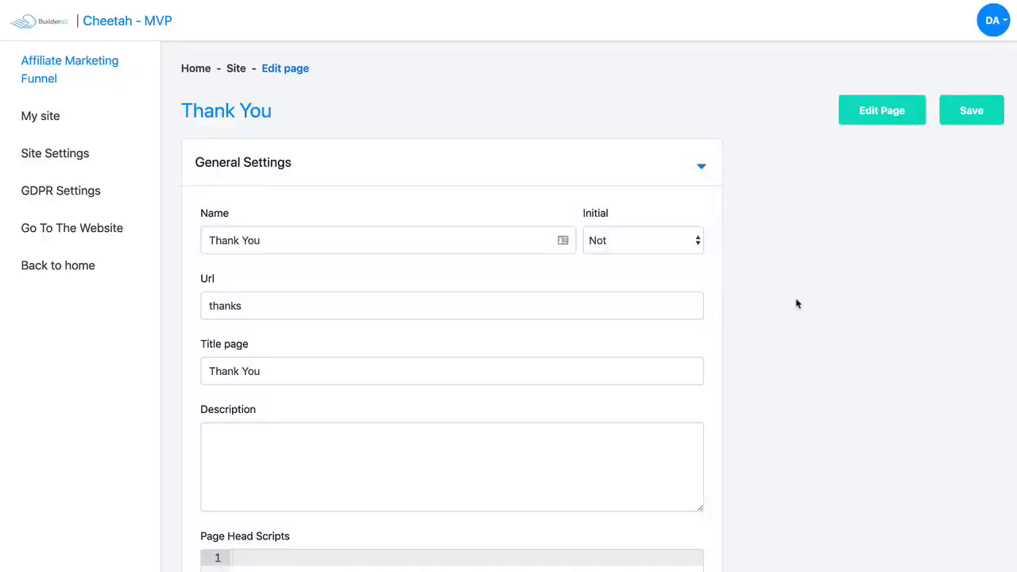
pyautogui.scroll(-4, 572, 367)
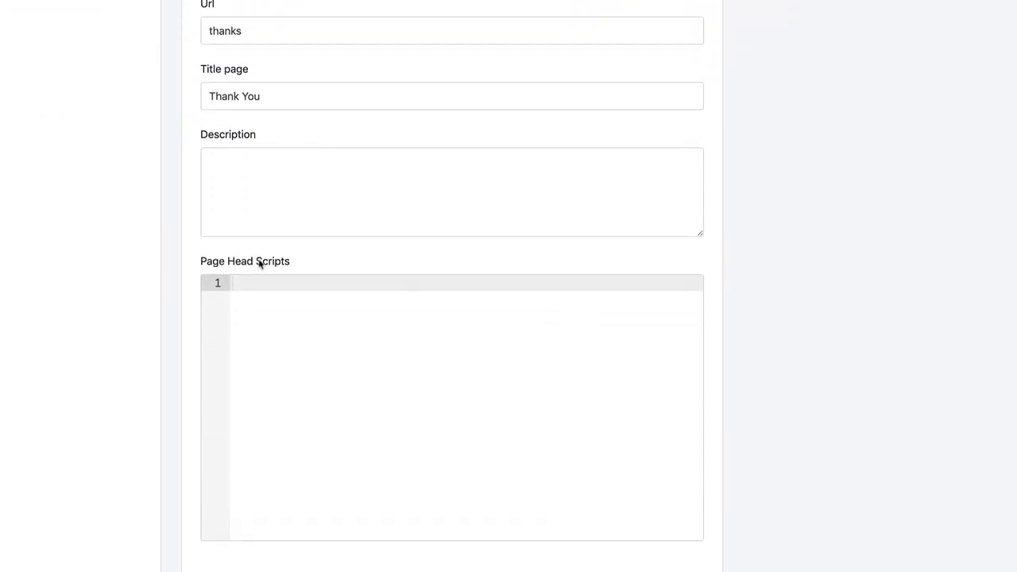
pyautogui.tripleClick(259, 263)
pyautogui.click(270, 280)
pyautogui.scroll(-1, 916, 87)
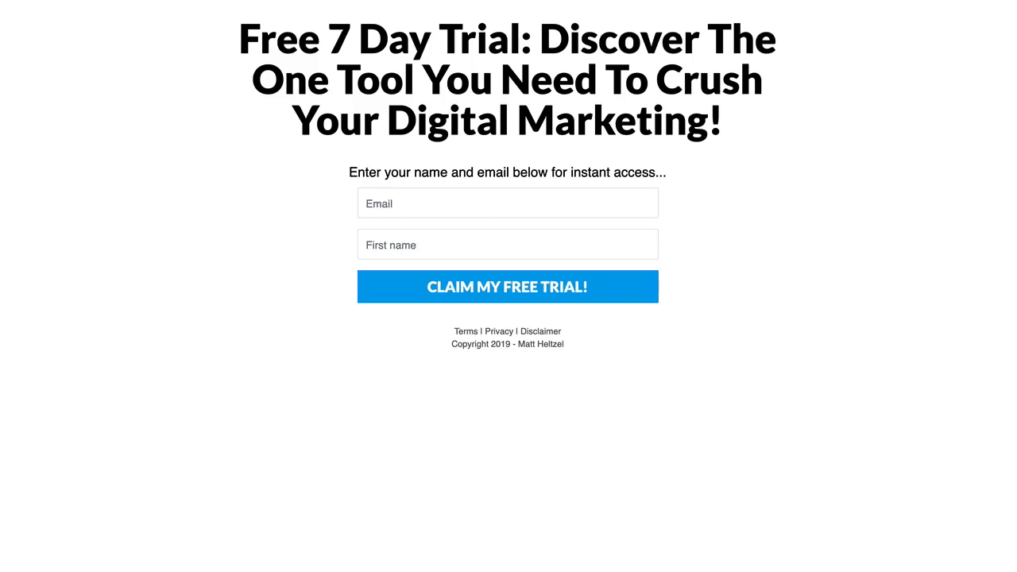
# Look over the opt-in page and the Thank You page in the Cheetah editor, previewing the Thank You page and returning to editing
pyautogui.hotkey('ctrl', 'shift', 'Tab')
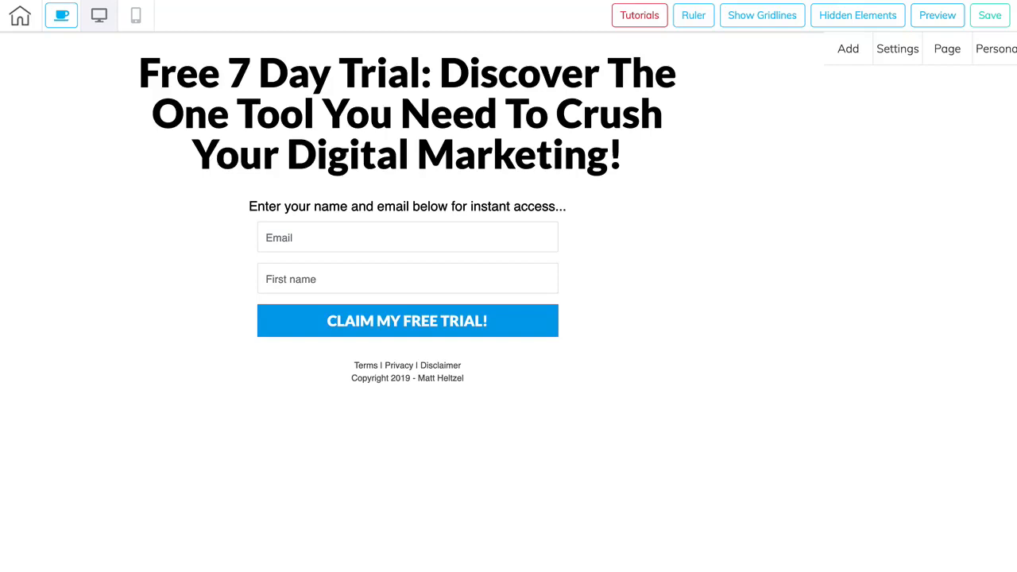
pyautogui.hotkey('ctrl', 'shift', 'Tab')
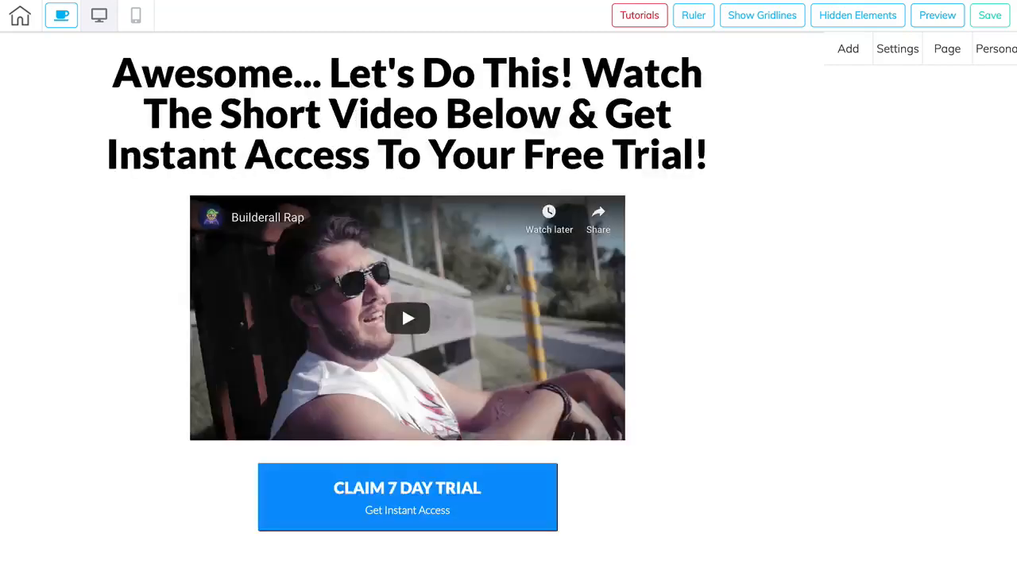
pyautogui.click(952, 8)
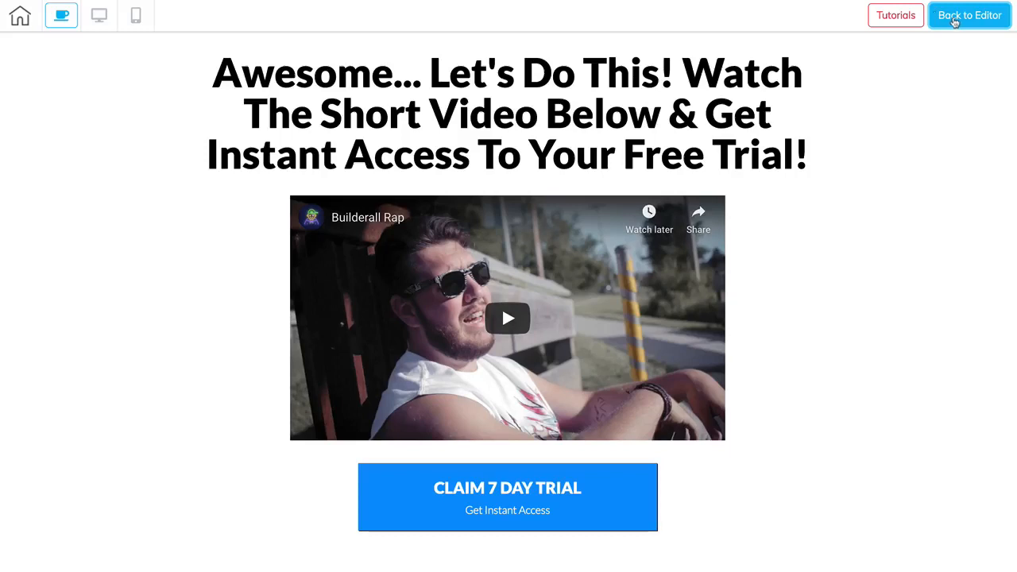
pyautogui.click(956, 22)
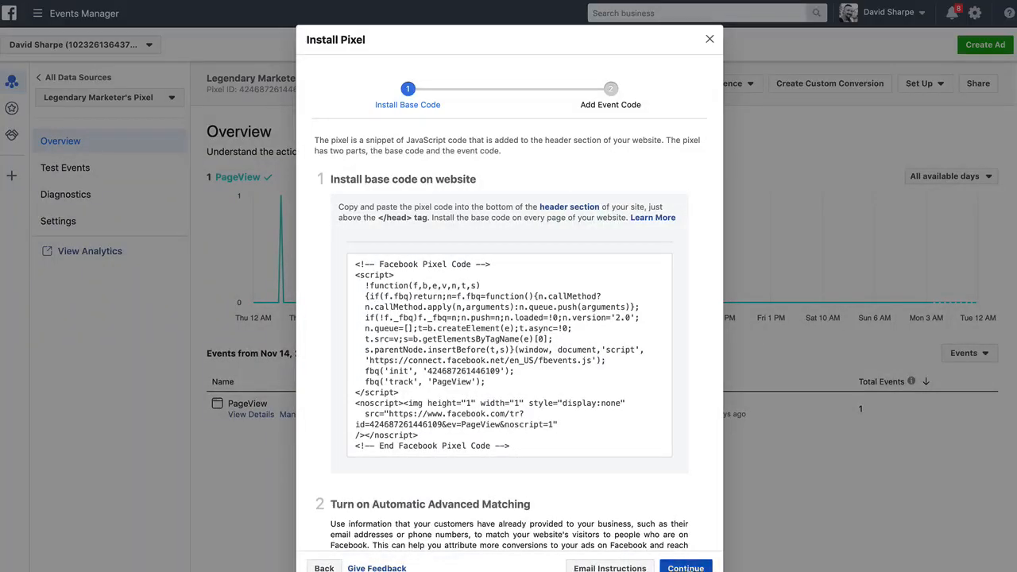
# In Facebook Events Manager, continue the pixel setup to manually adding event code and look through the listed events
pyautogui.click(686, 567)
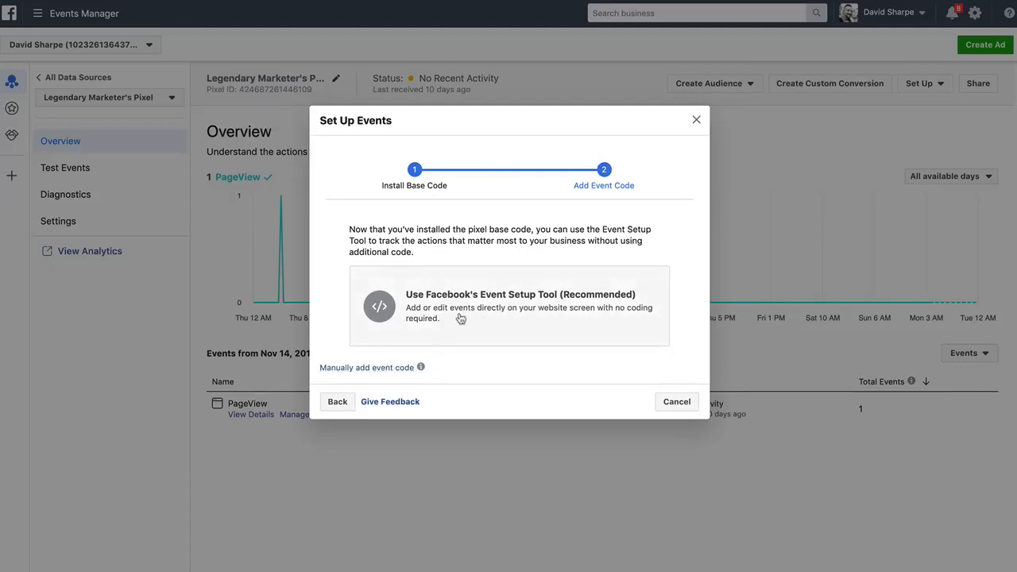
pyautogui.click(363, 370)
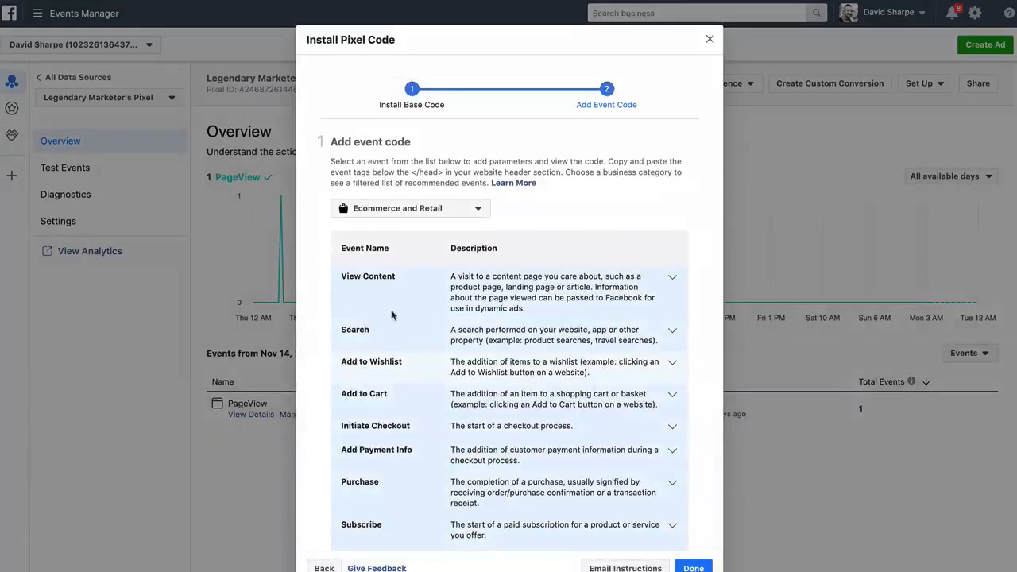
pyautogui.scroll(-5, 398, 466)
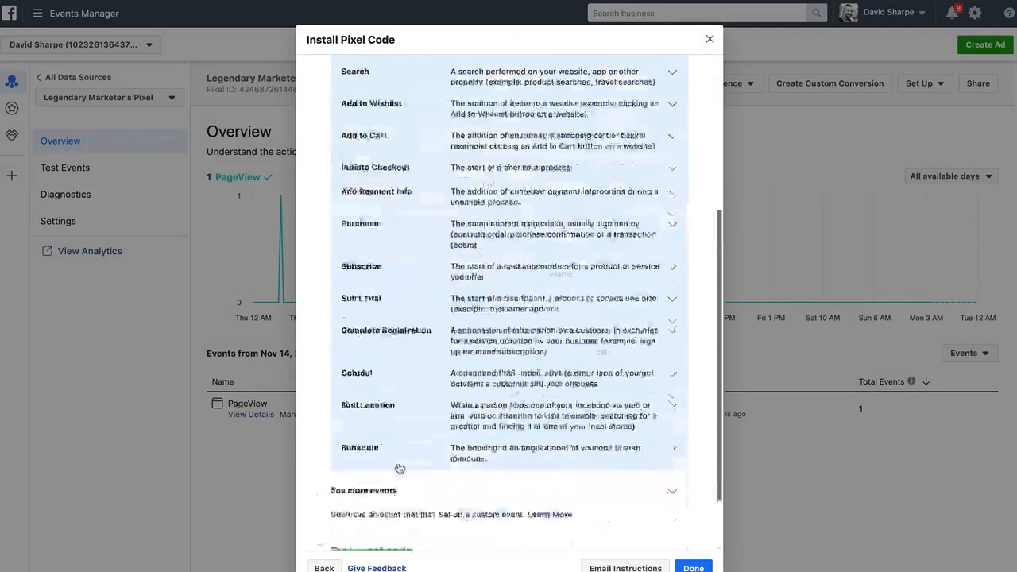
pyautogui.scroll(5, 398, 463)
pyautogui.scroll(2, 469, 256)
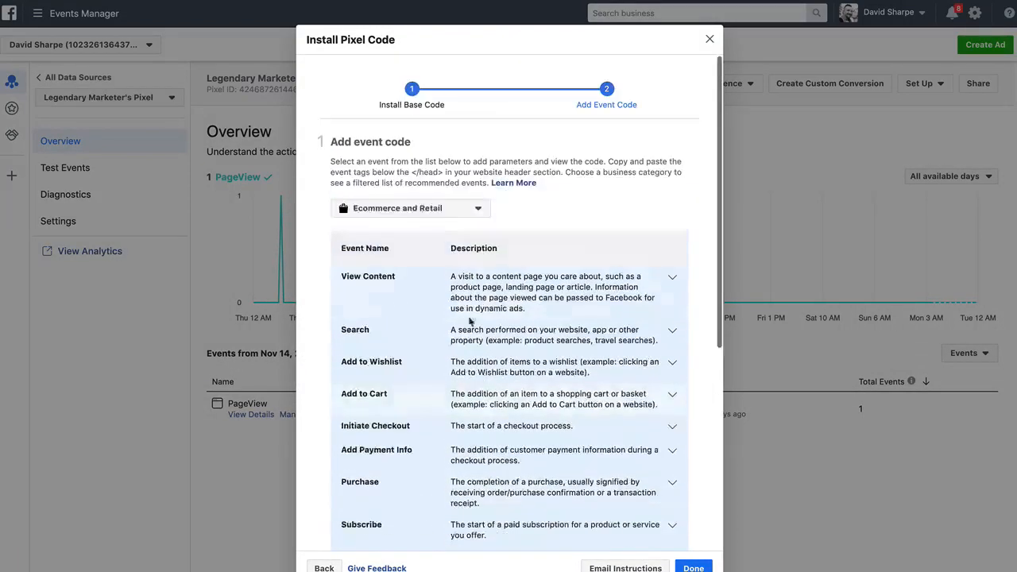
# Try the Real Estate business category and review its recommended events
pyautogui.click(424, 212)
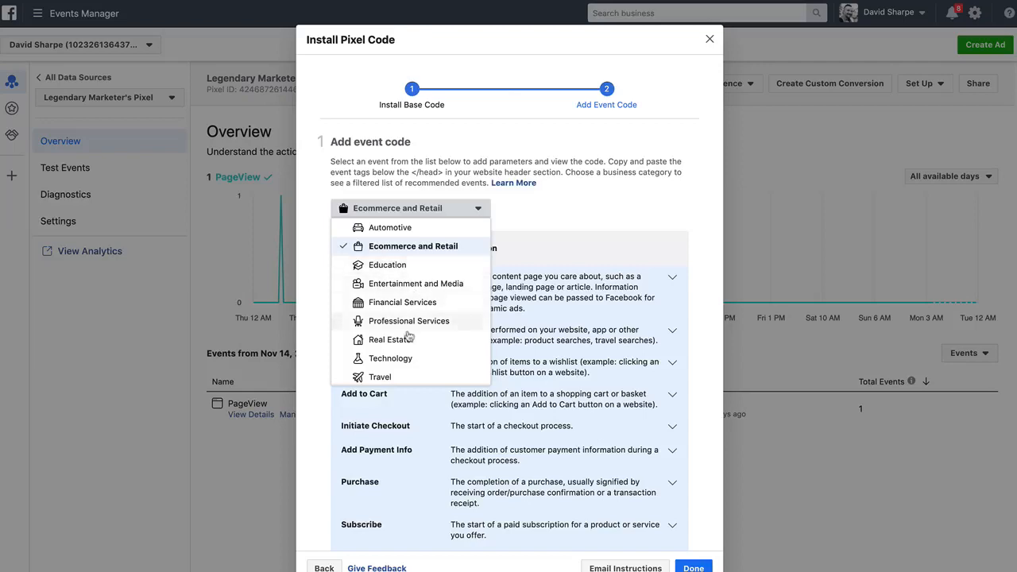
pyautogui.click(445, 339)
pyautogui.scroll(-2, 449, 451)
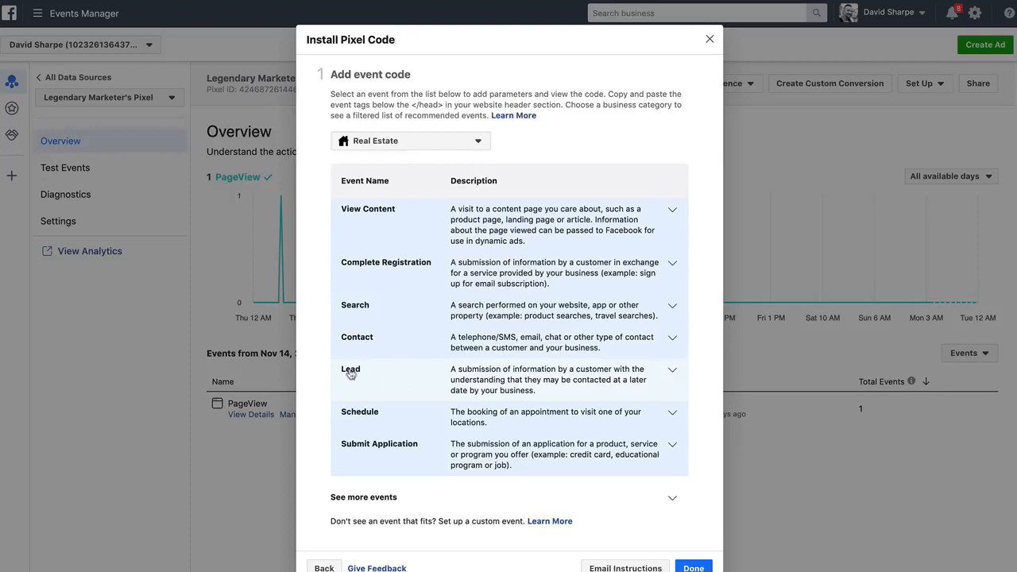
# Set the business category for the event code to Education and look through its recommended events
pyautogui.click(387, 143)
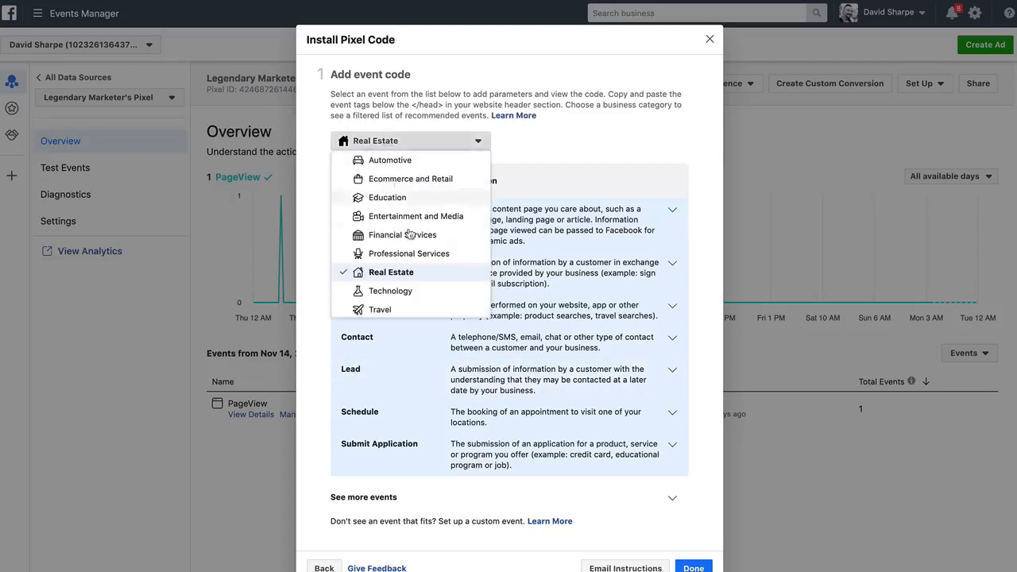
pyautogui.scroll(-1, 390, 226)
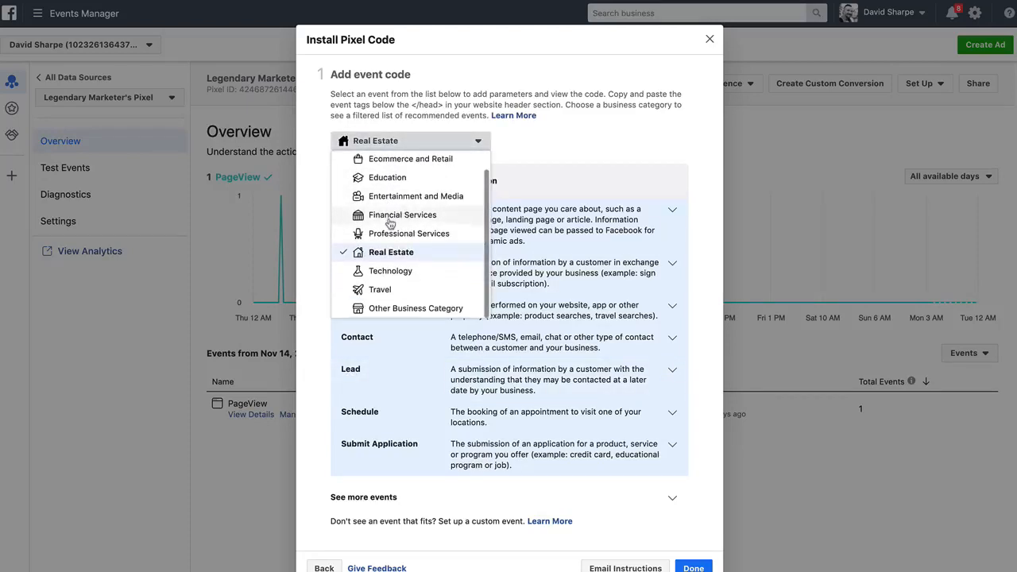
pyautogui.scroll(1, 389, 225)
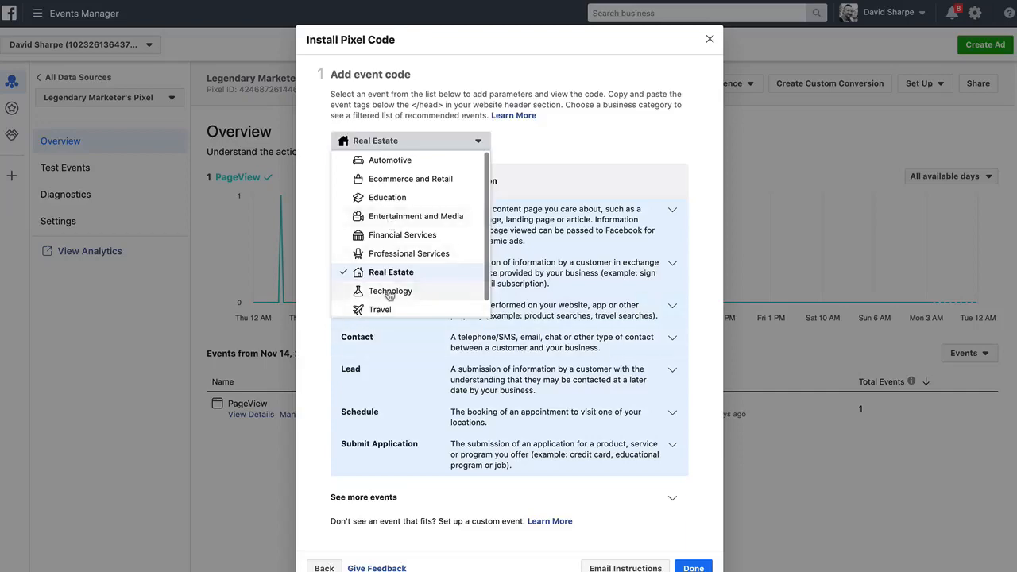
pyautogui.click(392, 199)
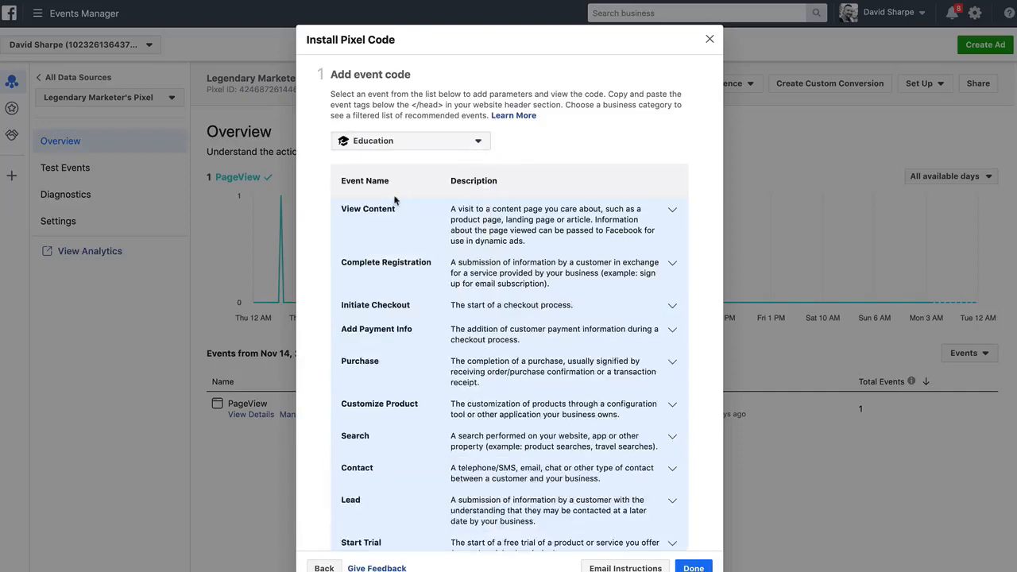
pyautogui.scroll(-3, 426, 388)
pyautogui.scroll(4, 425, 387)
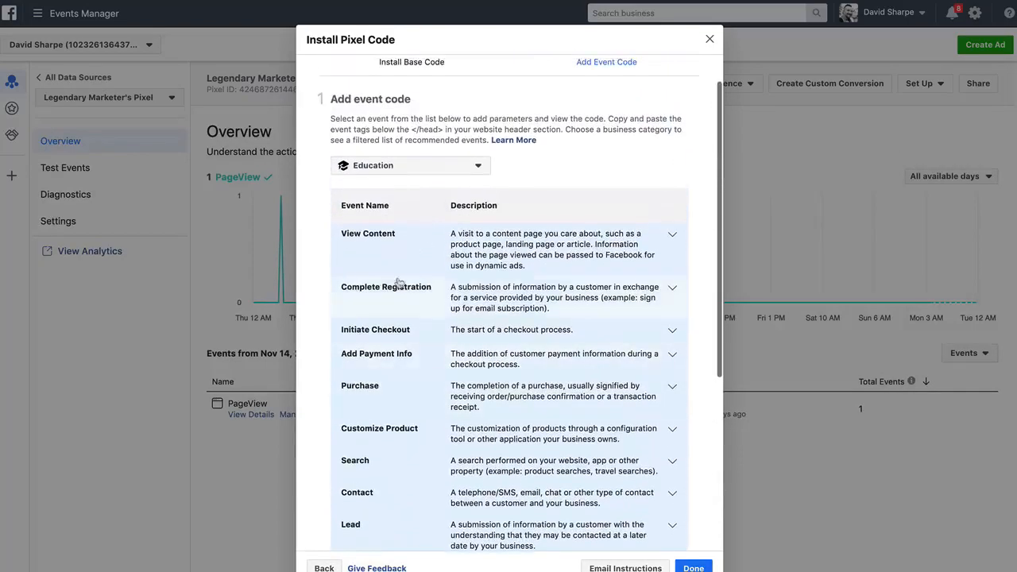
pyautogui.scroll(-2, 447, 425)
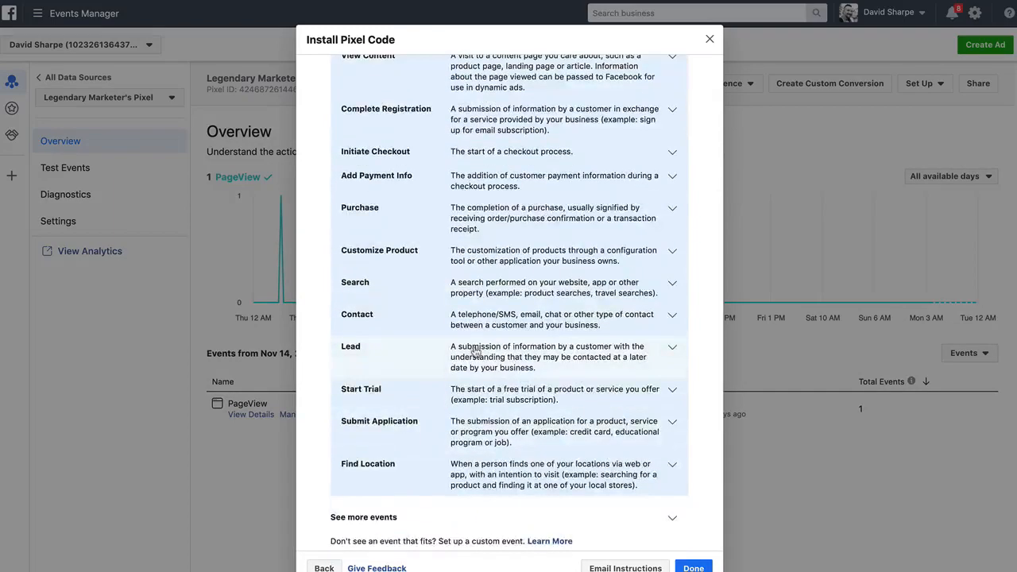
# Expand the Lead event and copy its page-load tracking code to the clipboard
pyautogui.click(477, 349)
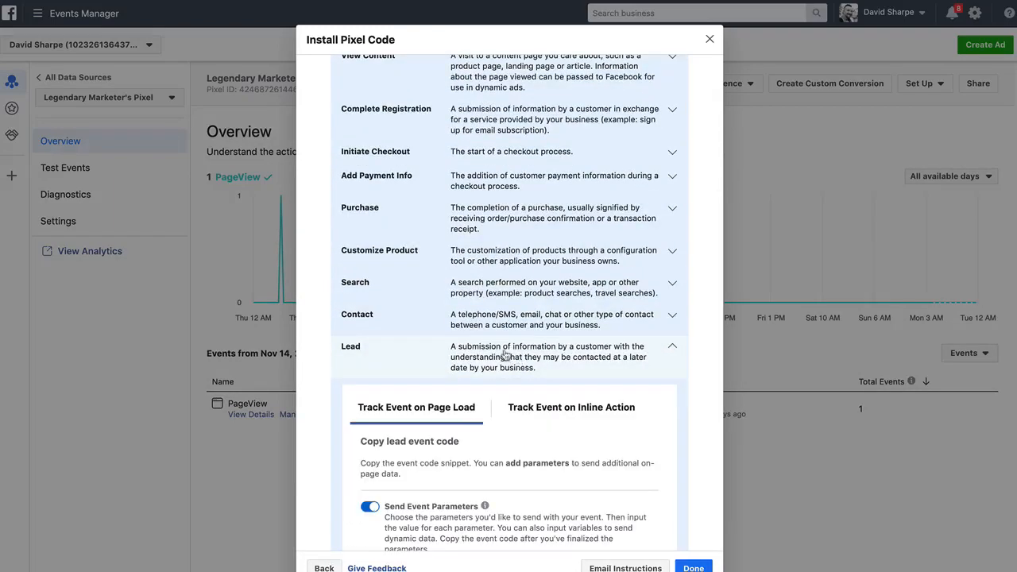
pyautogui.scroll(-5, 500, 455)
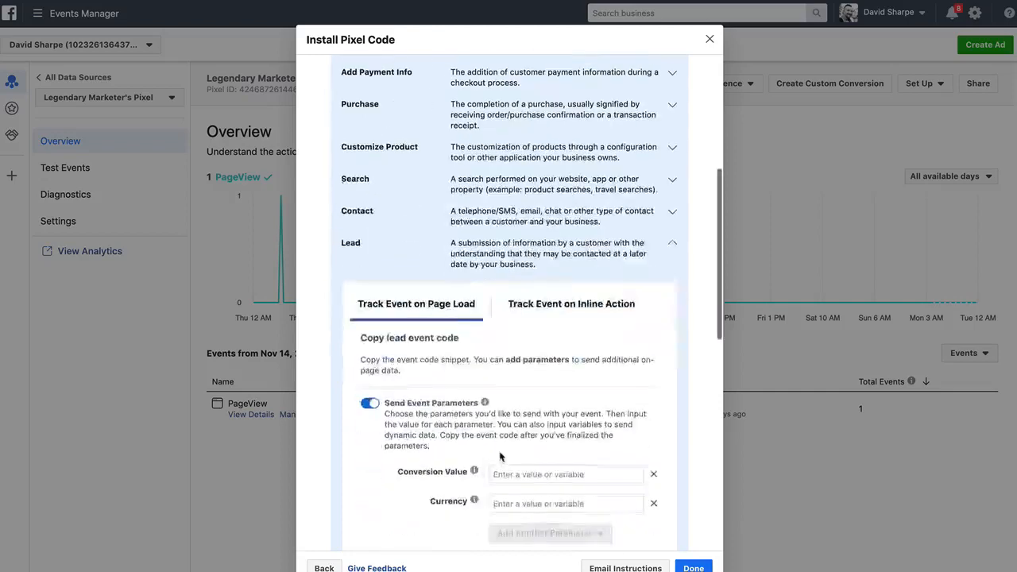
pyautogui.scroll(-2, 500, 442)
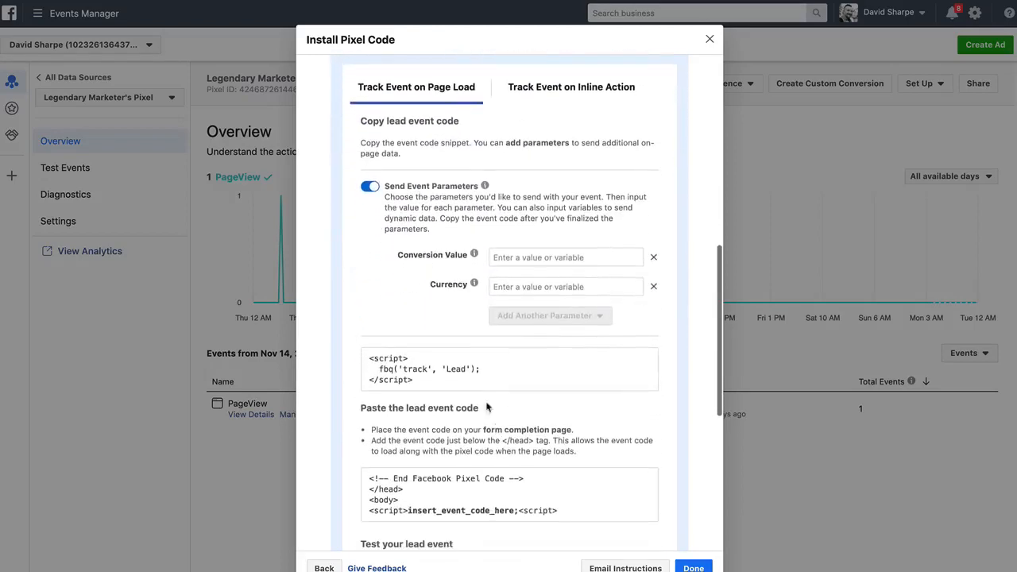
pyautogui.scroll(-1, 492, 375)
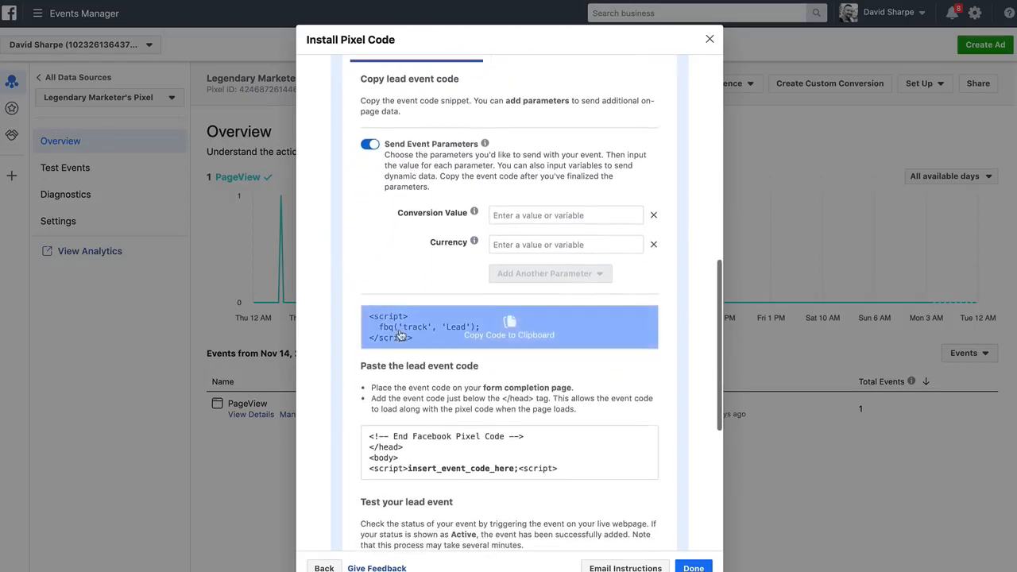
pyautogui.click(511, 325)
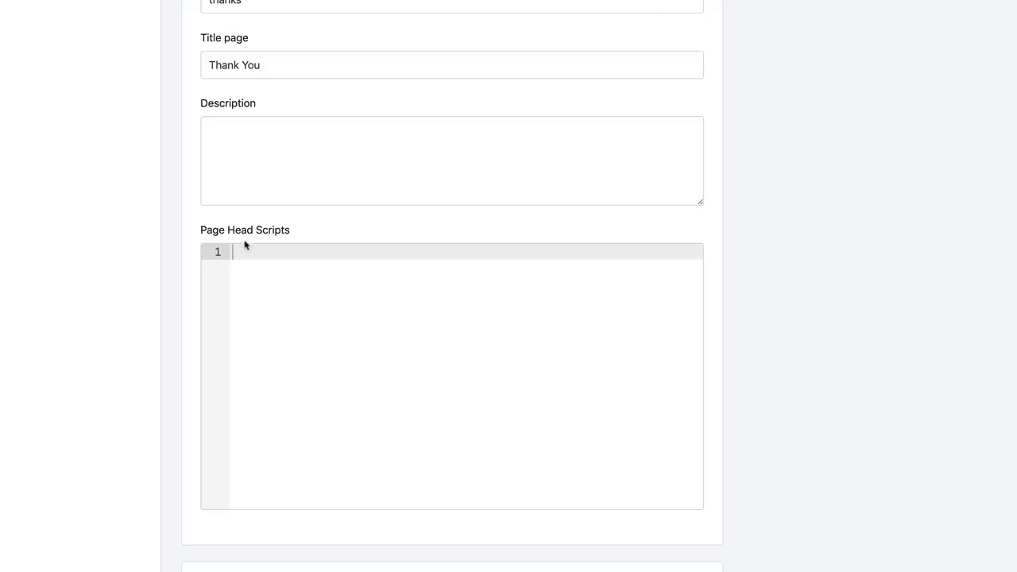
# In Builderall Cheetah, paste the Lead event code into the Thank You page's Page Head Scripts and save the page settings
pyautogui.tripleClick(243, 236)
pyautogui.click(259, 236)
pyautogui.scroll(1, 260, 239)
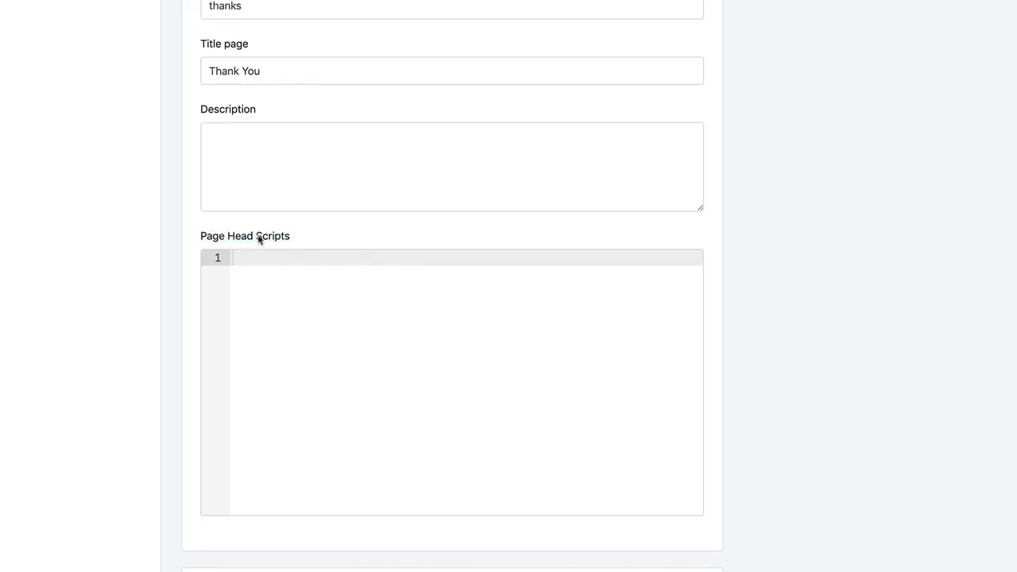
pyautogui.scroll(5, 259, 239)
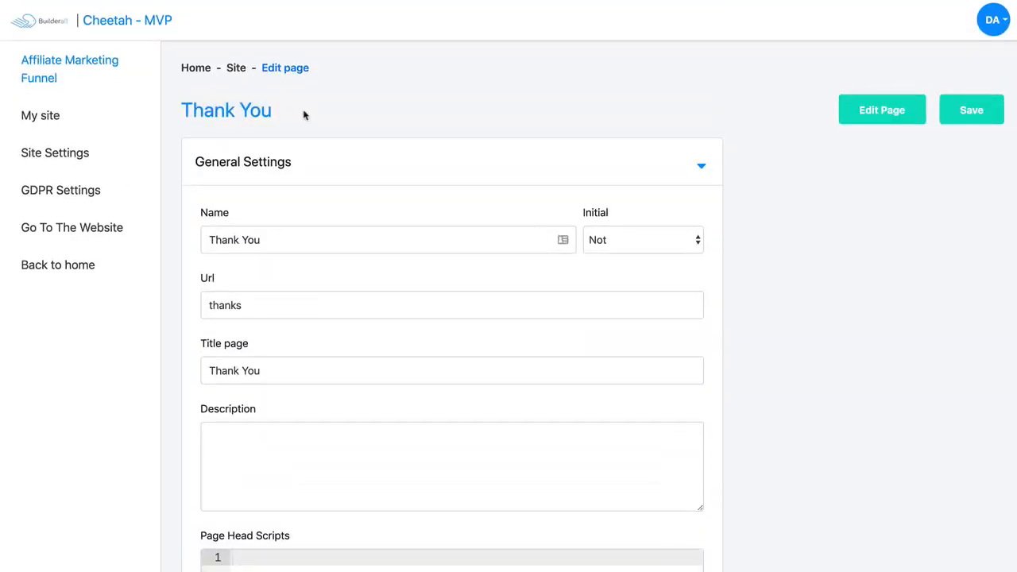
pyautogui.scroll(-5, 352, 283)
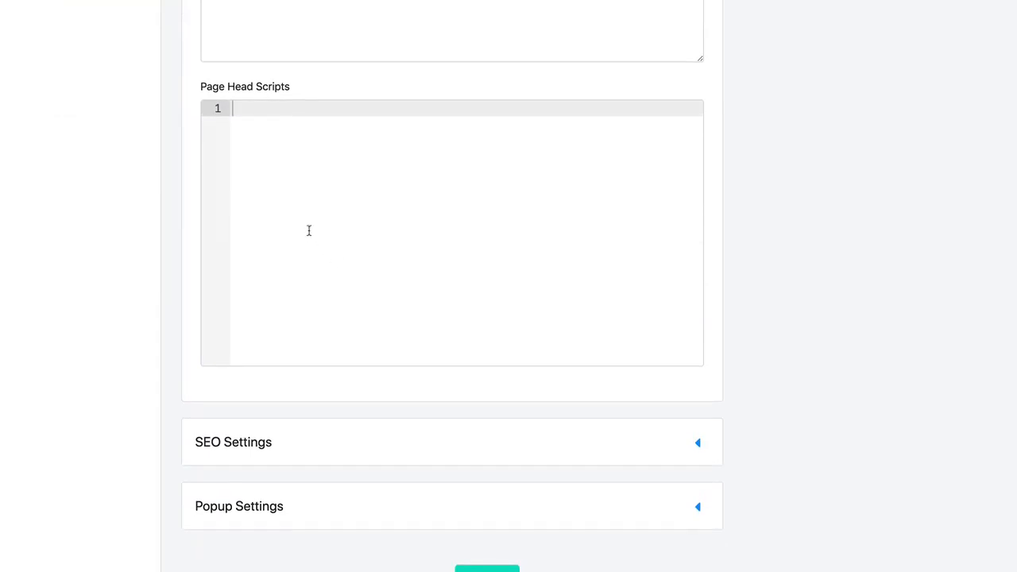
pyautogui.hotkey('ctrl', 'v')
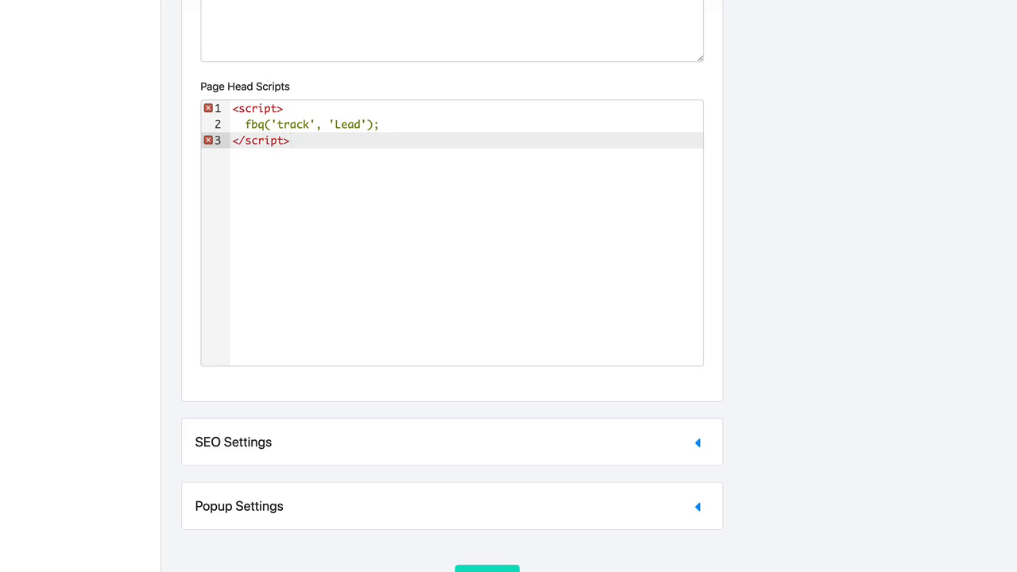
pyautogui.click(487, 569)
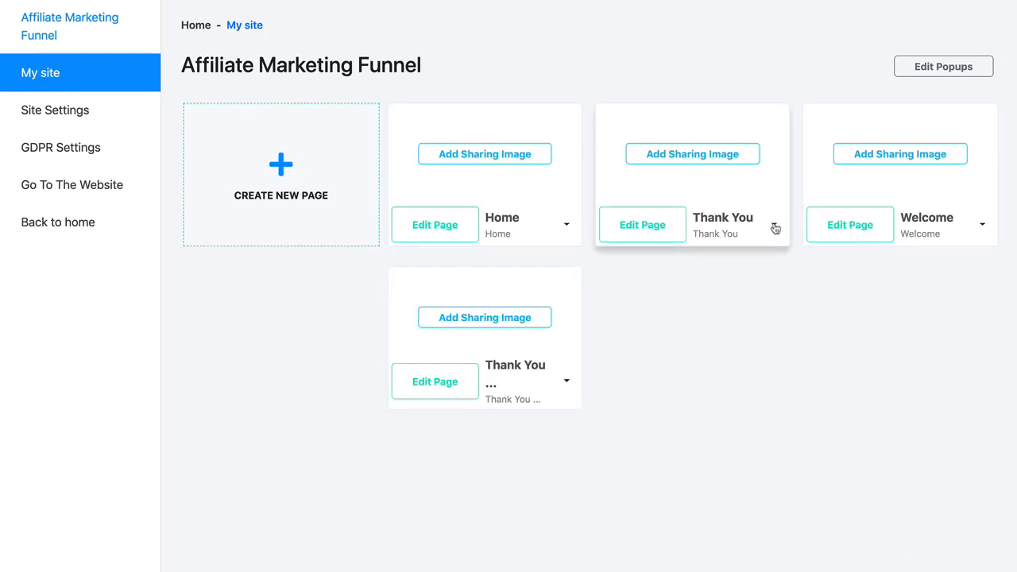
# Open the live website version of the funnel's Thank You page
pyautogui.click(775, 227)
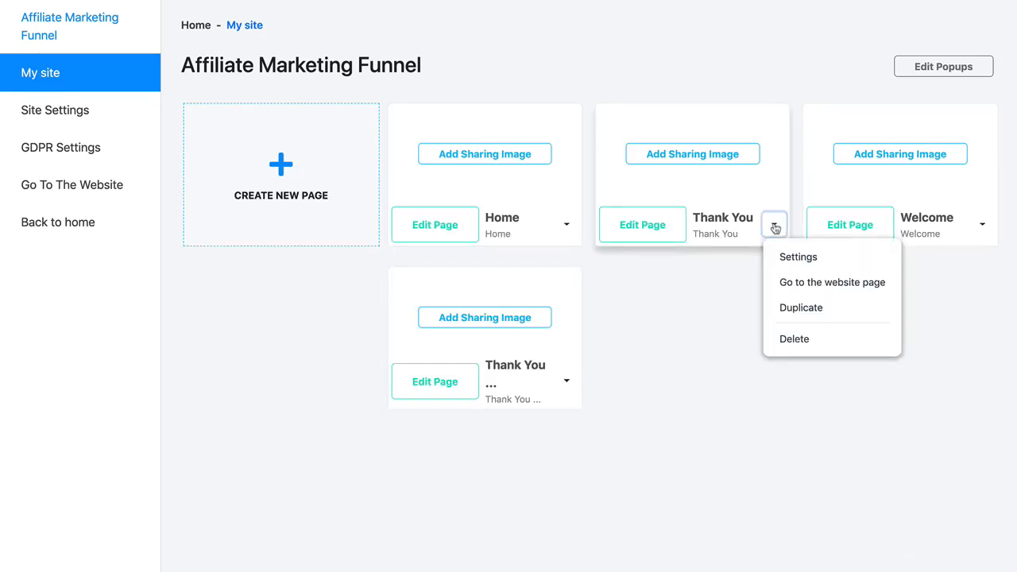
pyautogui.click(797, 283)
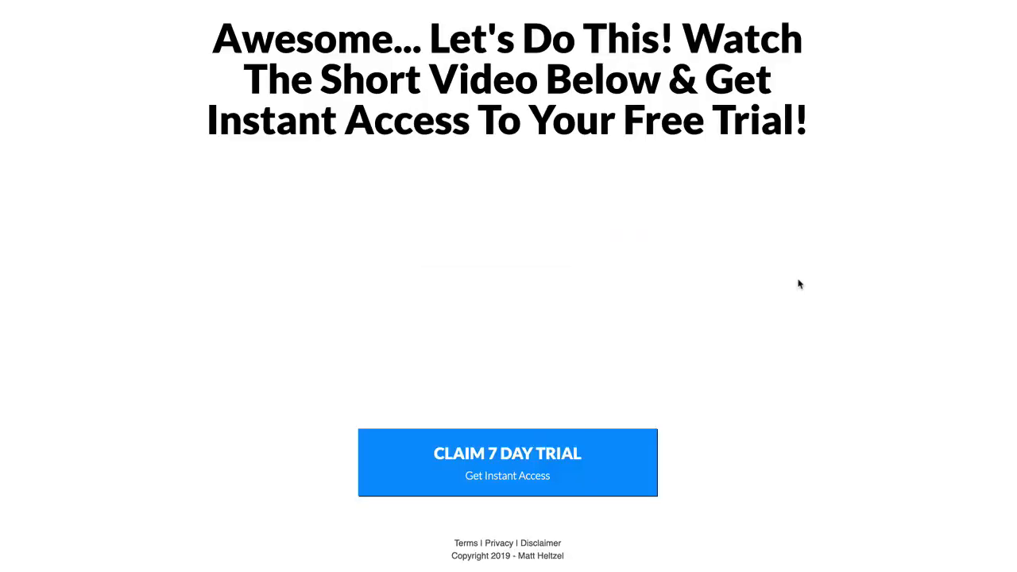